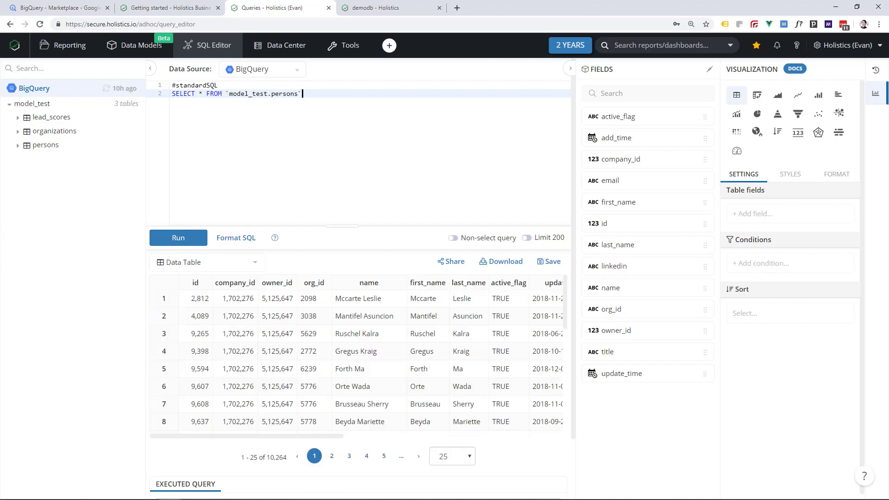
- Show the query results as a column chart and save them as report 'BigQuery Sales Report'
left_click(819, 95)
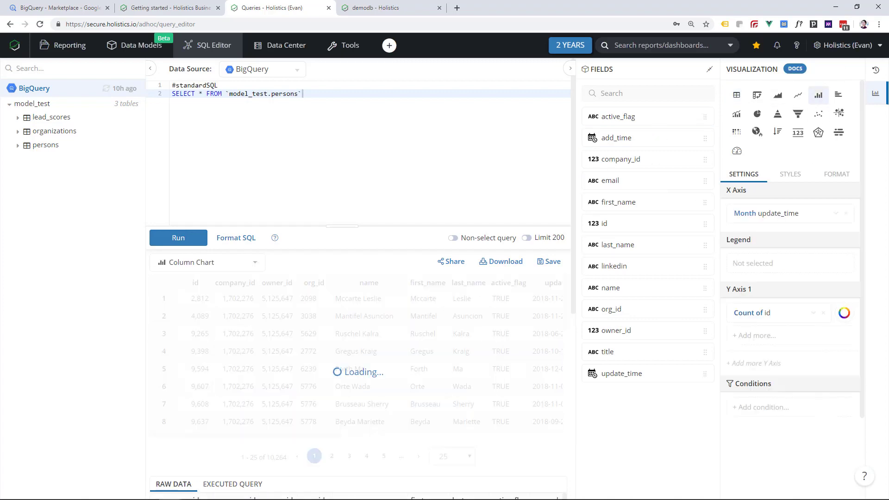
left_click(550, 262)
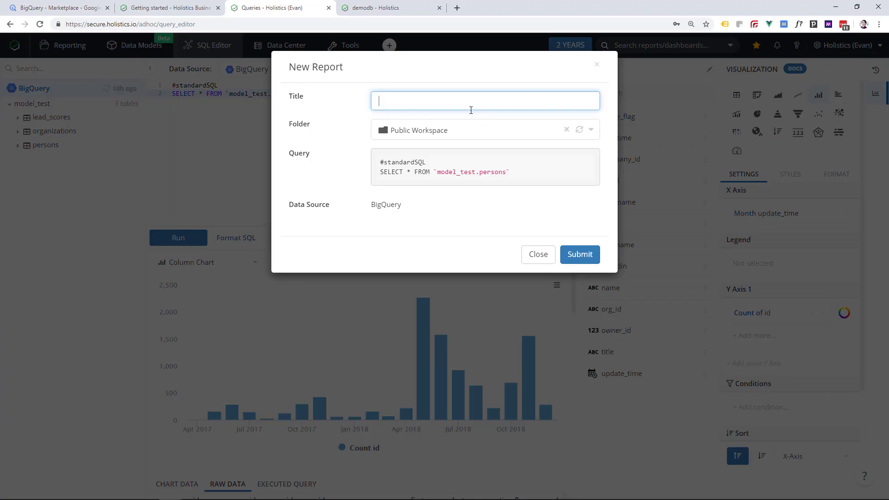
type("BigQuery Sales Report")
key("Return")
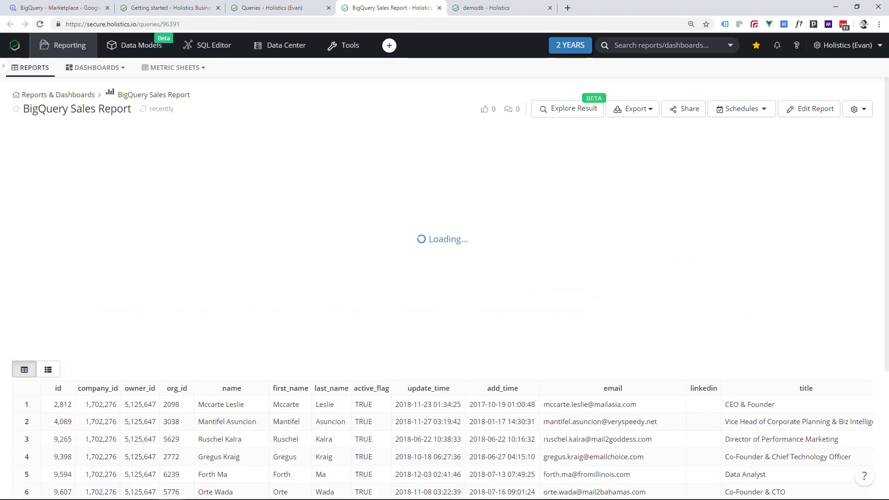
- Display the BigQueryDW data model as a table diagram
mouse_move(692, 115)
mouse_move(737, 109)
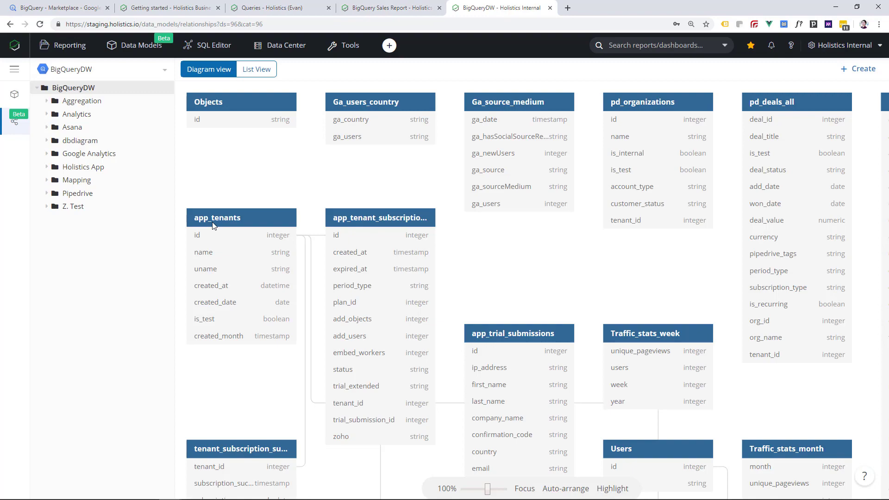
scroll(434, 230, "down", 5)
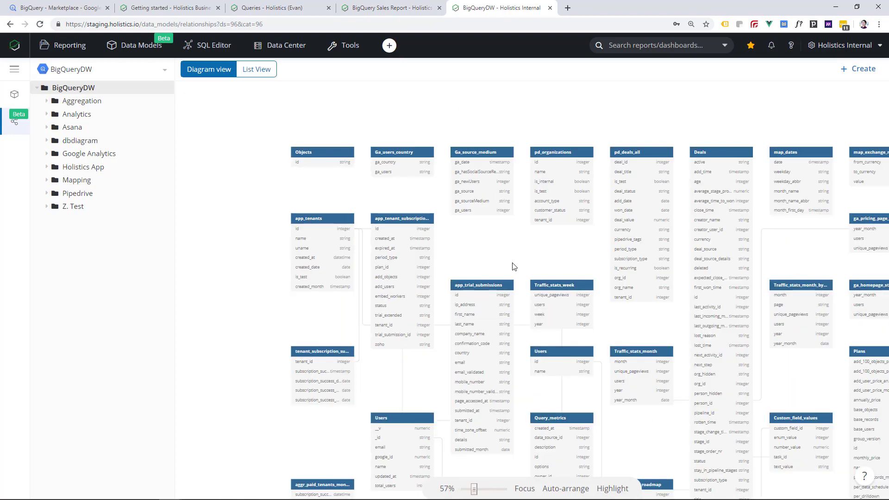
left_click(248, 72)
left_click(226, 70)
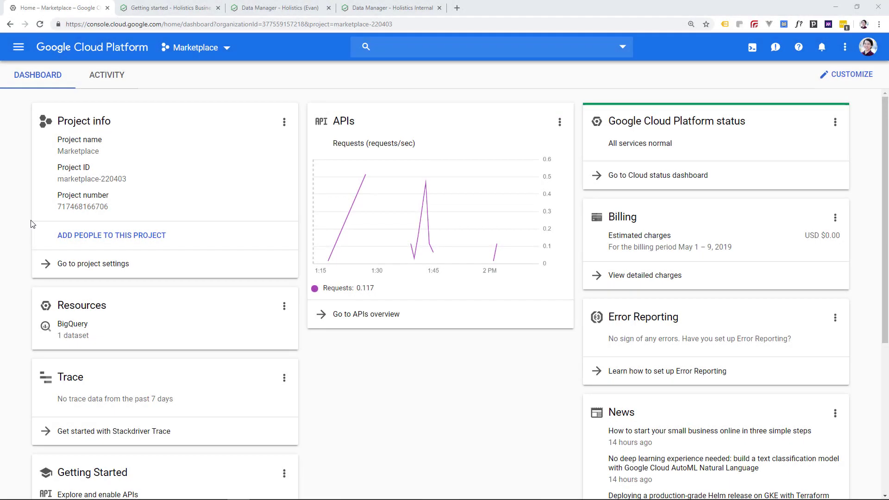
- Switch the console to the Marketplace project and go to its BigQuery page
left_click(195, 52)
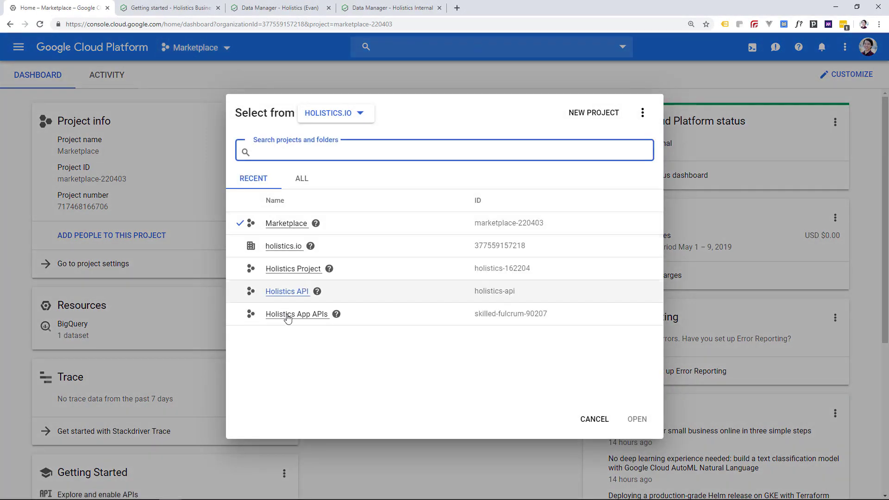
left_click(282, 223)
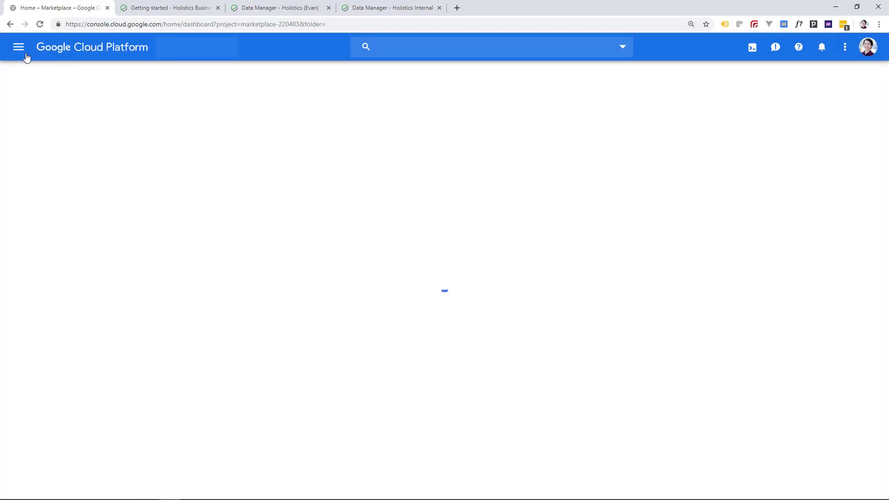
left_click(25, 56)
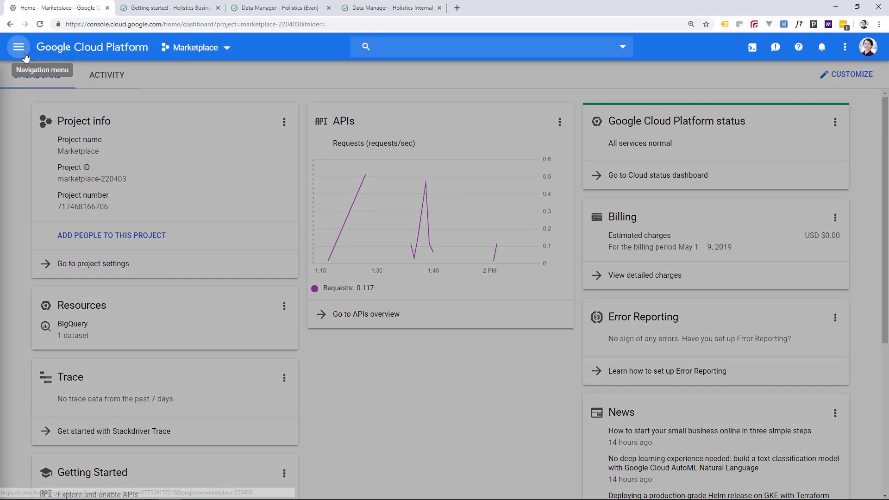
scroll(55, 203, "down", 10)
scroll(64, 208, "down", 9)
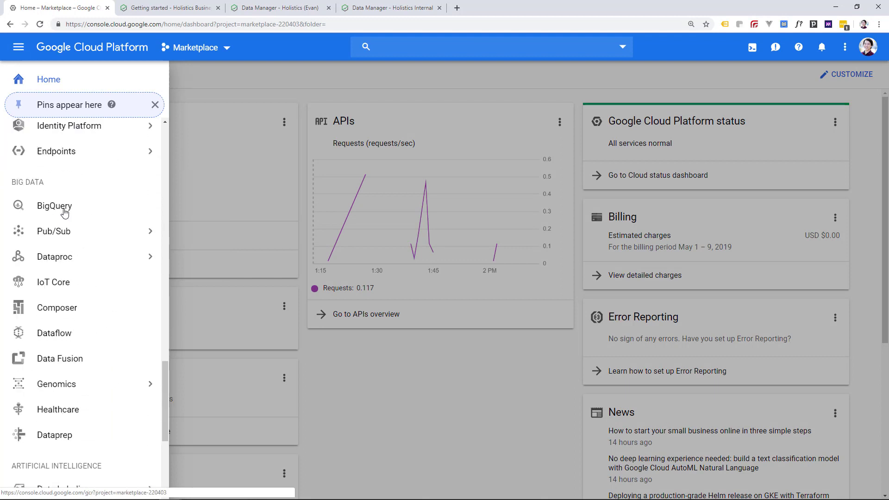
left_click(54, 212)
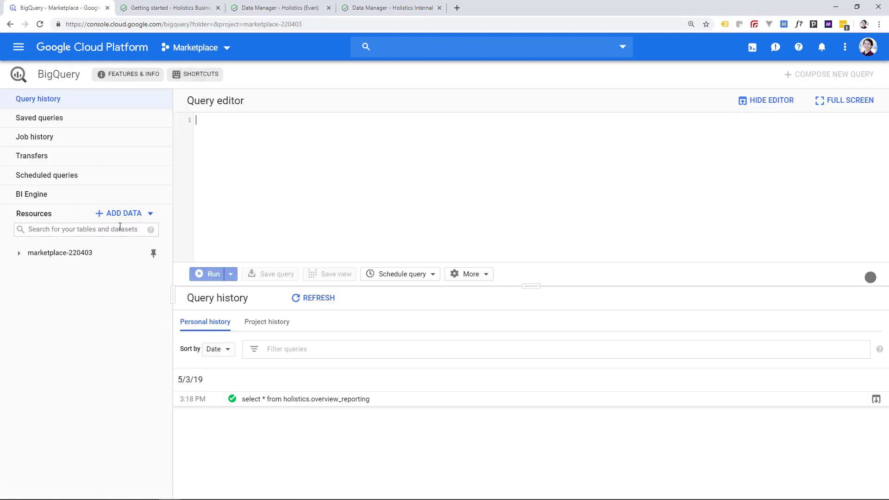
- Pin the Marketplace project to BigQuery resources and expand marketplace-220403
left_click(144, 215)
left_click(118, 237)
left_click(372, 278)
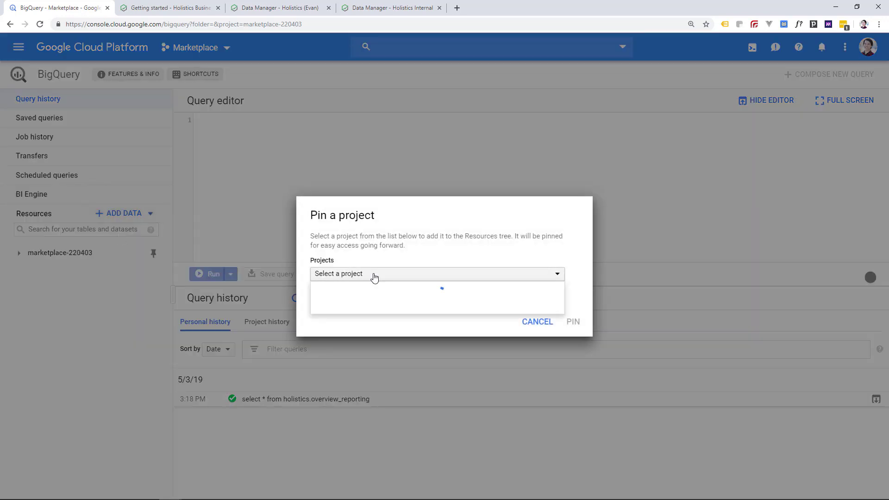
left_click(355, 305)
left_click(573, 321)
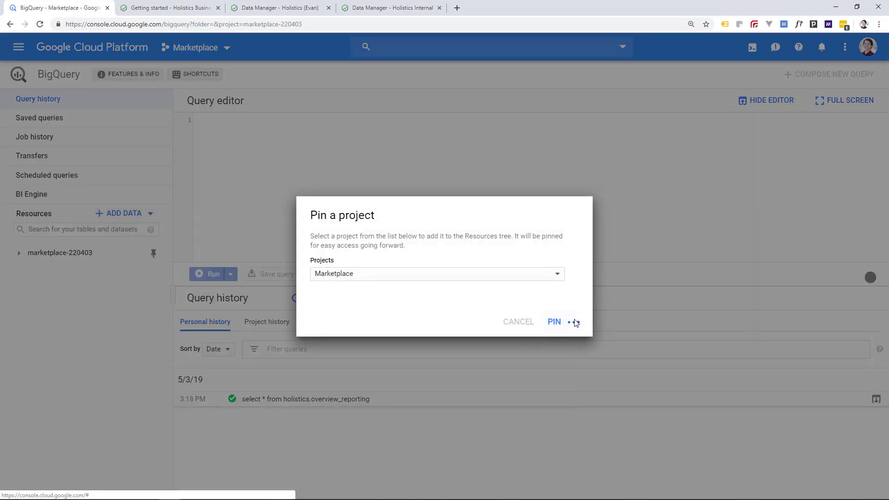
left_click(102, 257)
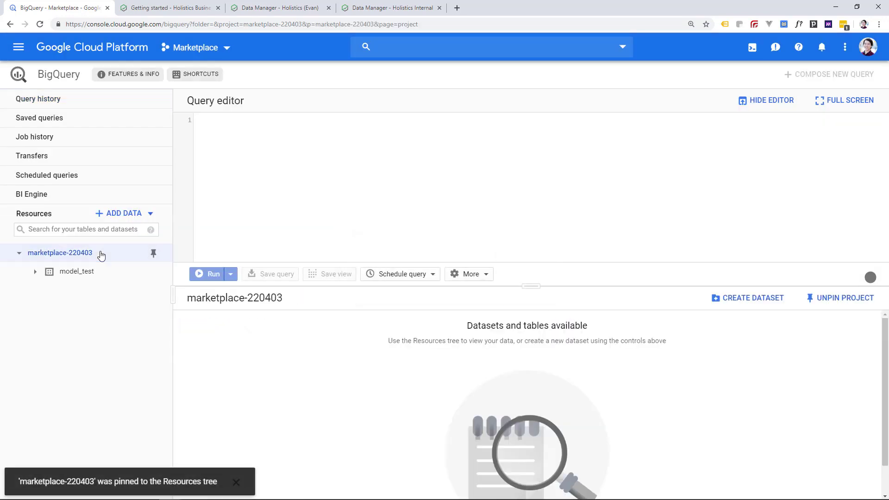
- Create dataset bigq_demo with EU data location and open its details
left_click(739, 299)
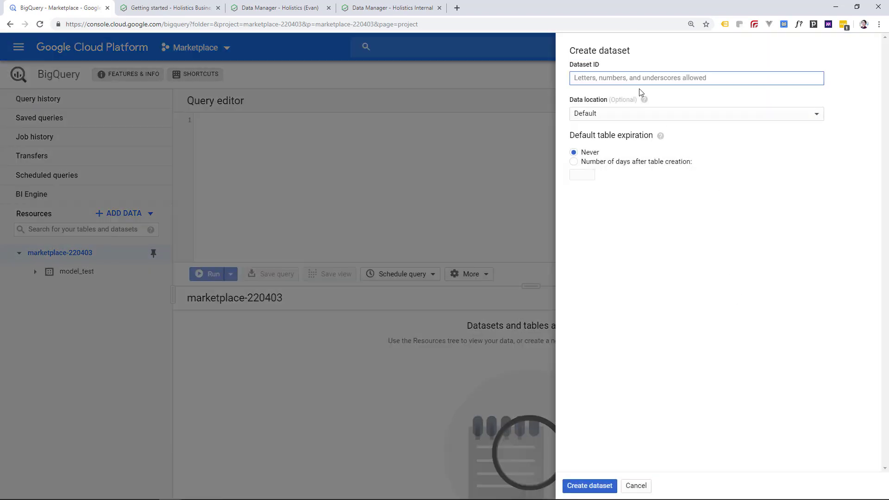
type("bigq_demo")
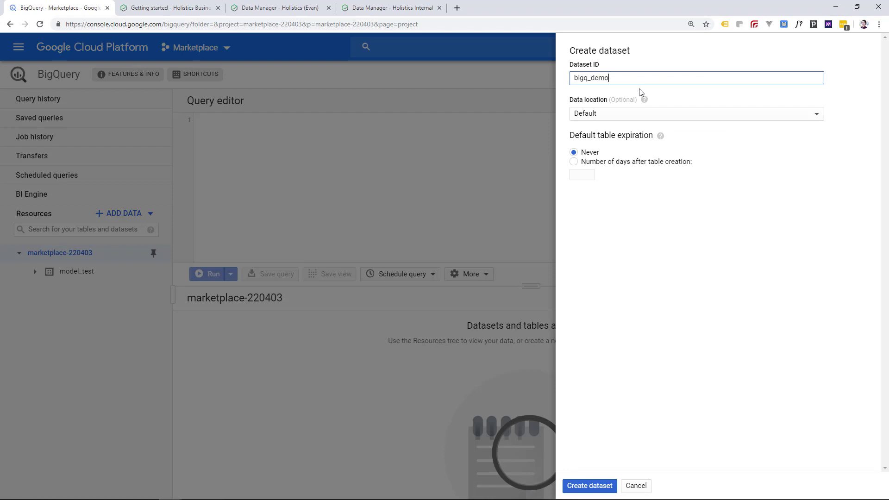
left_click(622, 112)
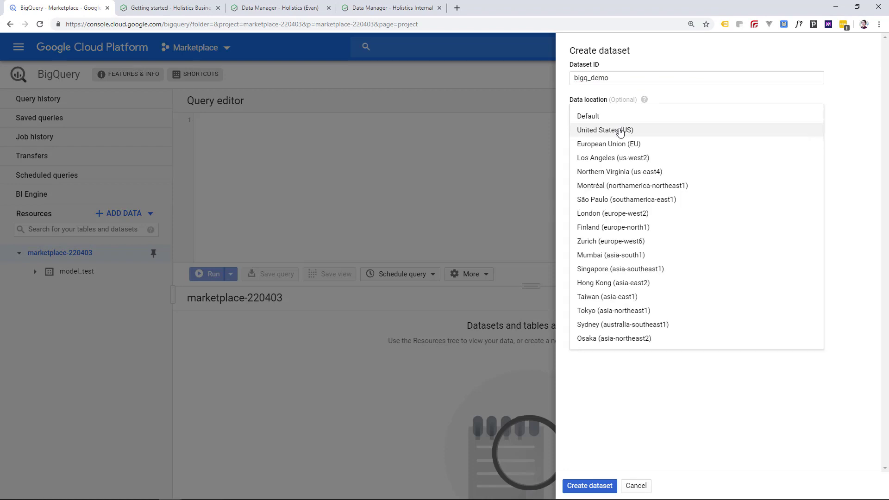
left_click(619, 144)
left_click(590, 486)
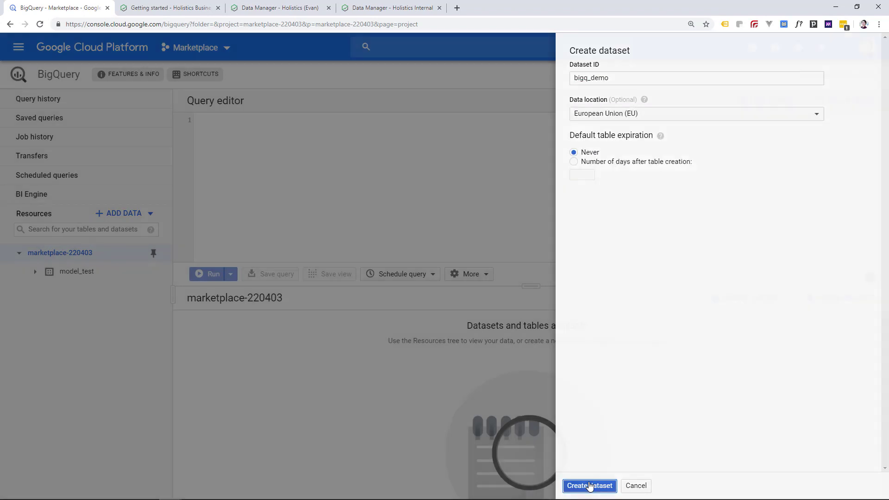
left_click(90, 278)
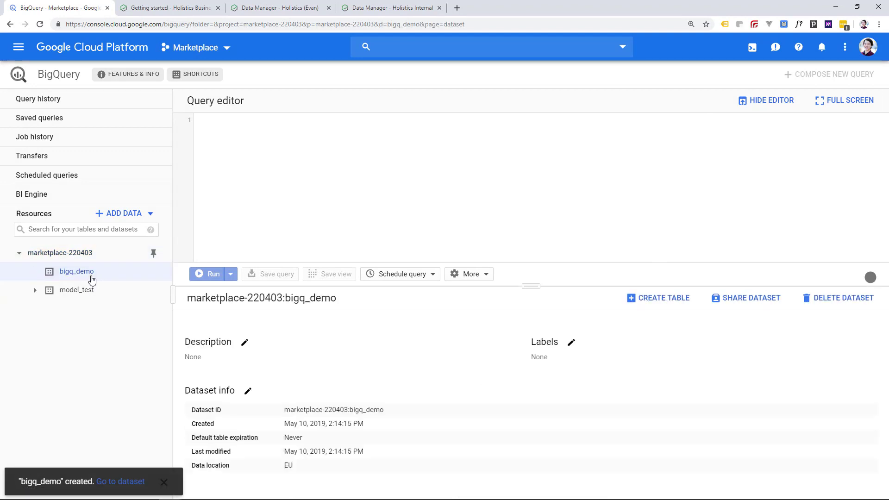
- Cancel table creation in bigq_demo and go to the IAM Service accounts page
left_click(660, 300)
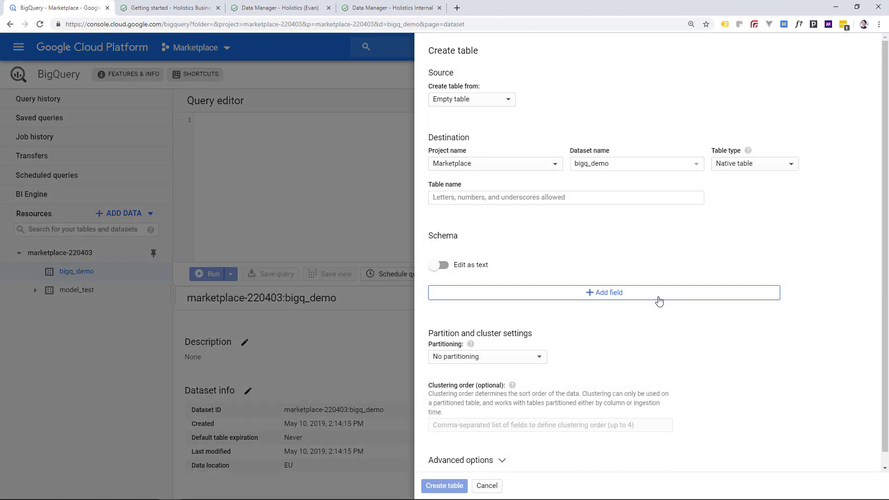
left_click(483, 484)
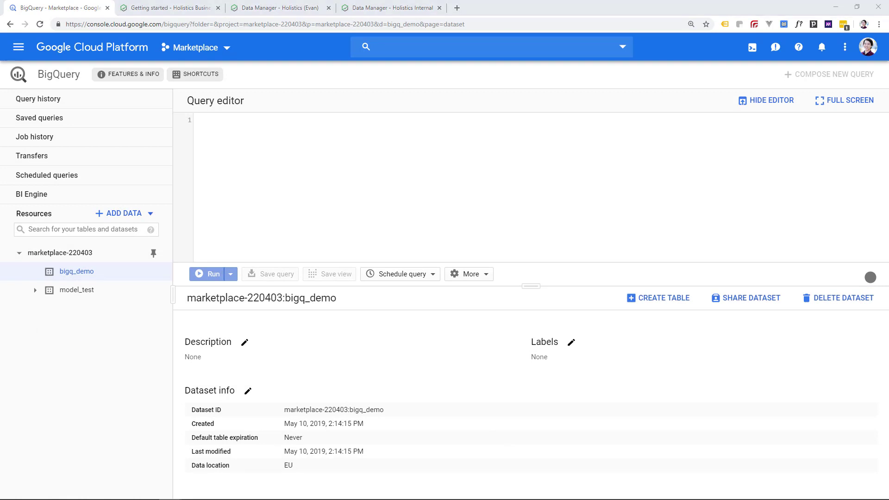
left_click(24, 55)
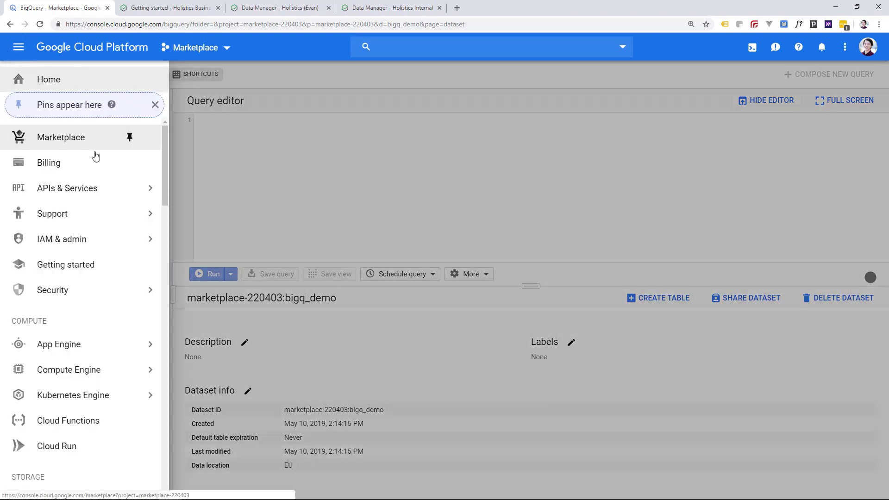
mouse_move(95, 237)
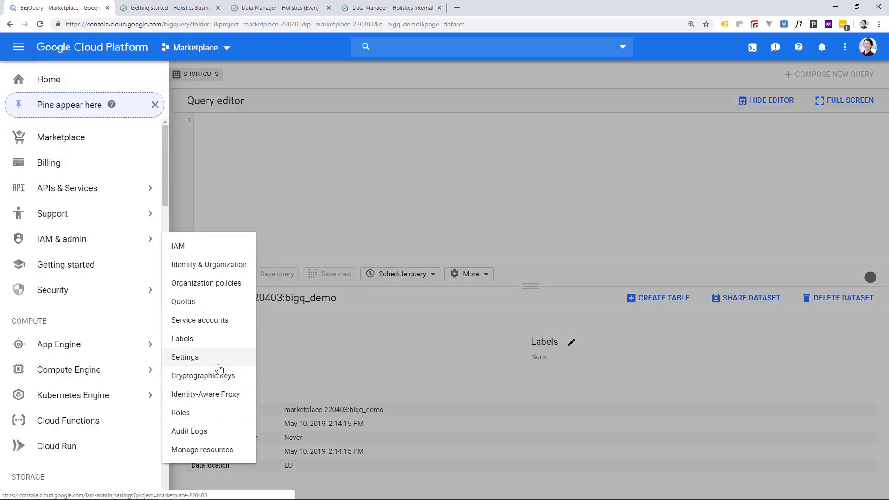
left_click(218, 320)
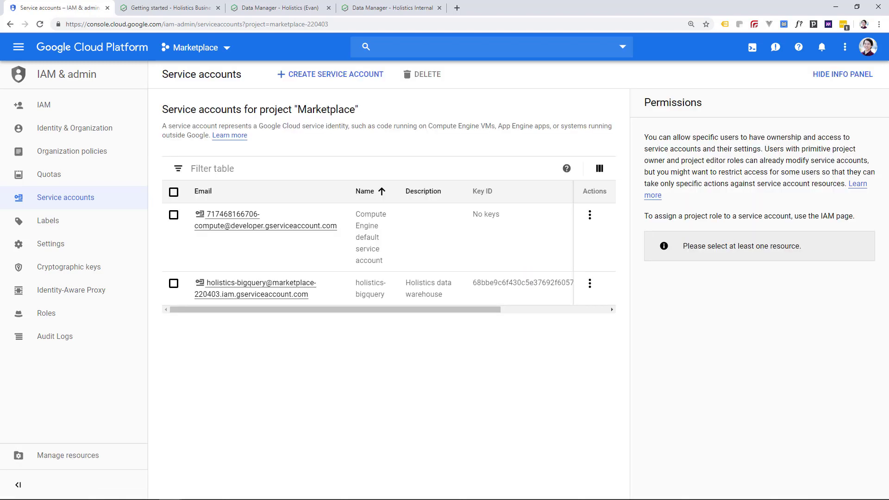
- Check the lead_scores table and data source list in Holistics, then return to Service accounts
left_click(280, 8)
left_click(391, 8)
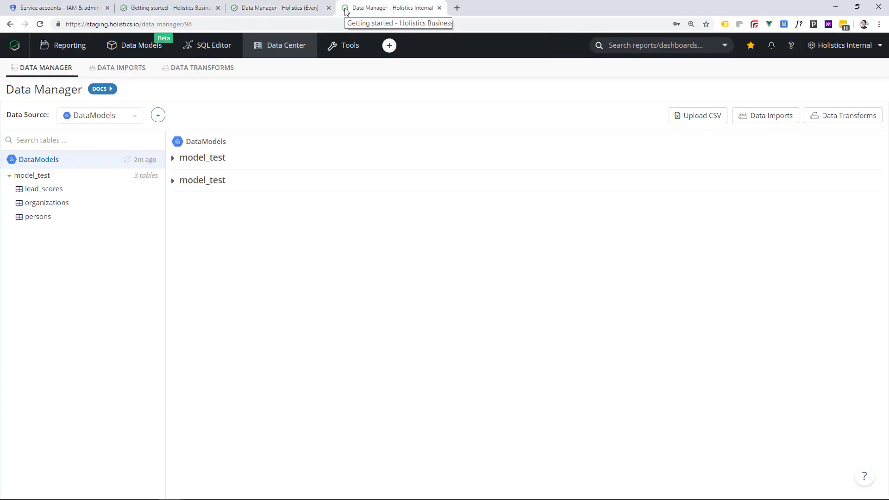
left_click(116, 187)
left_click(120, 117)
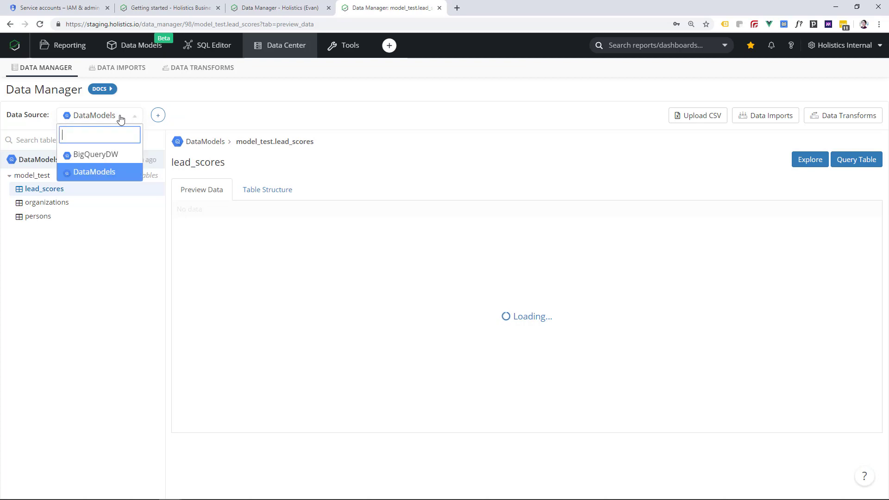
left_click(120, 117)
left_click(94, 118)
left_click(94, 118)
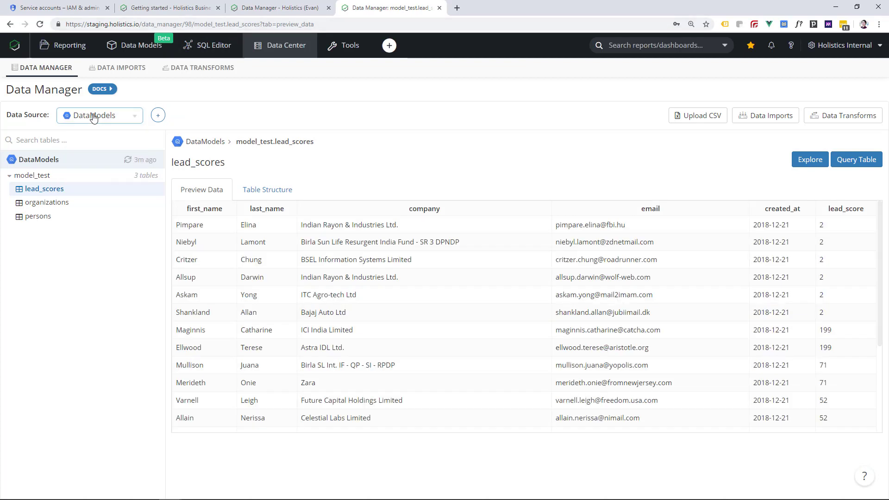
left_click(86, 8)
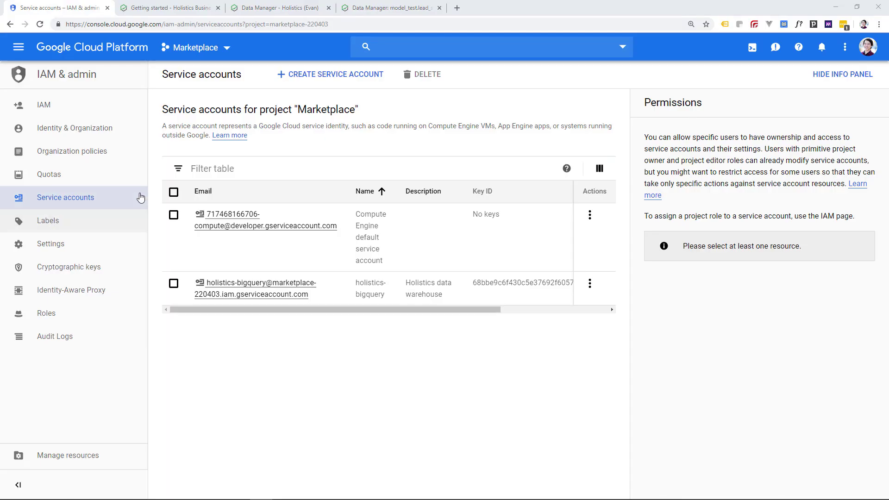
- Create service account bigq-setup with a BigQuery demo video description
left_click(310, 80)
left_click(204, 177)
type("b")
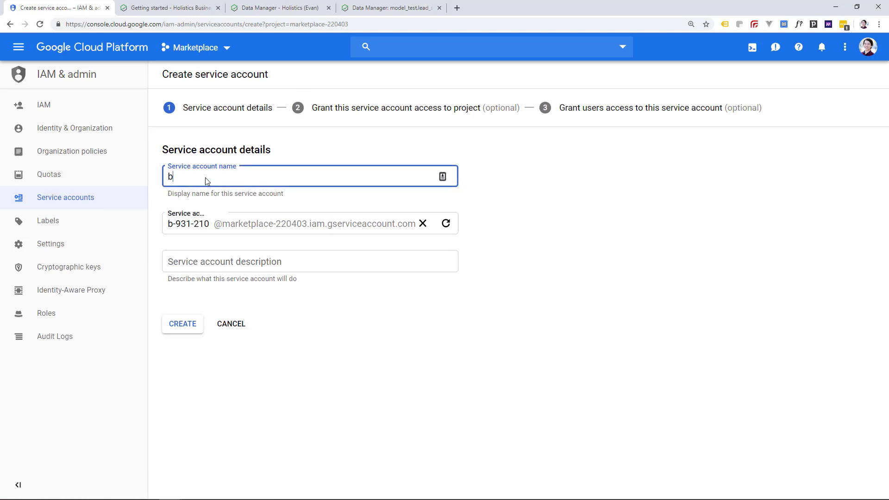
type("igq-setup")
left_click(220, 267)
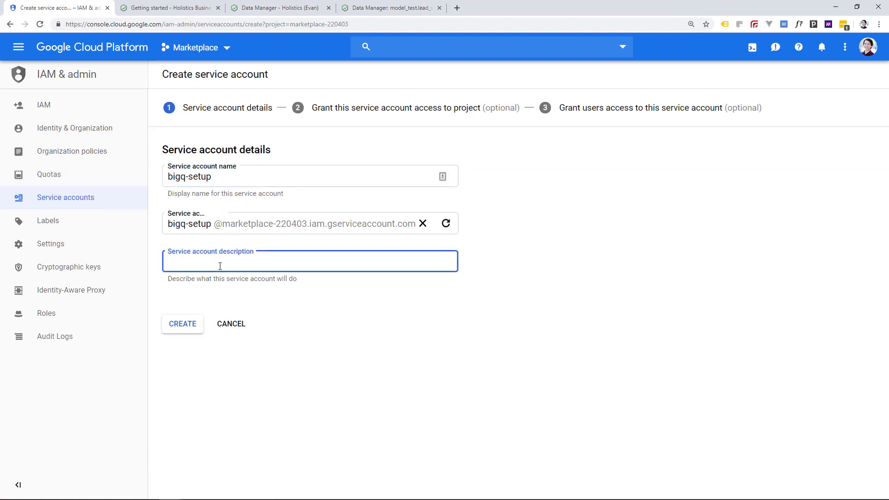
type("BigQuery Demo Video Setup")
left_click(191, 324)
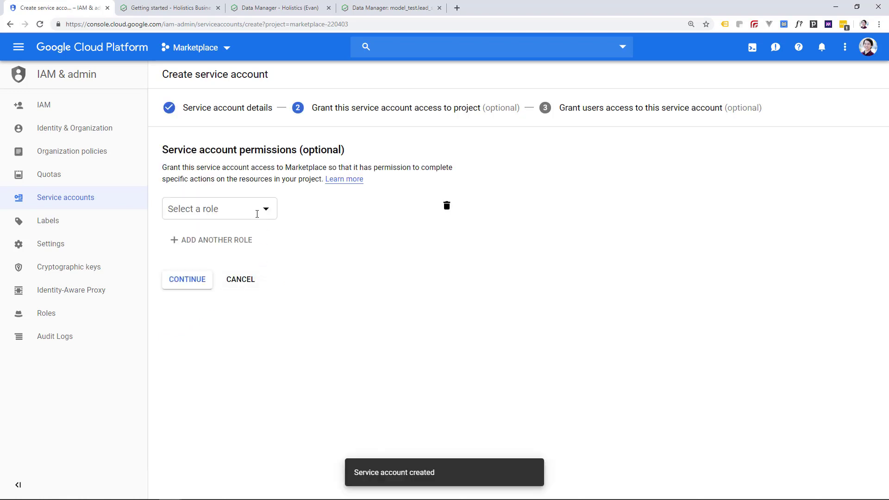
- Grant the bigq-setup account the BigQuery Admin role
left_click(257, 214)
mouse_move(222, 345)
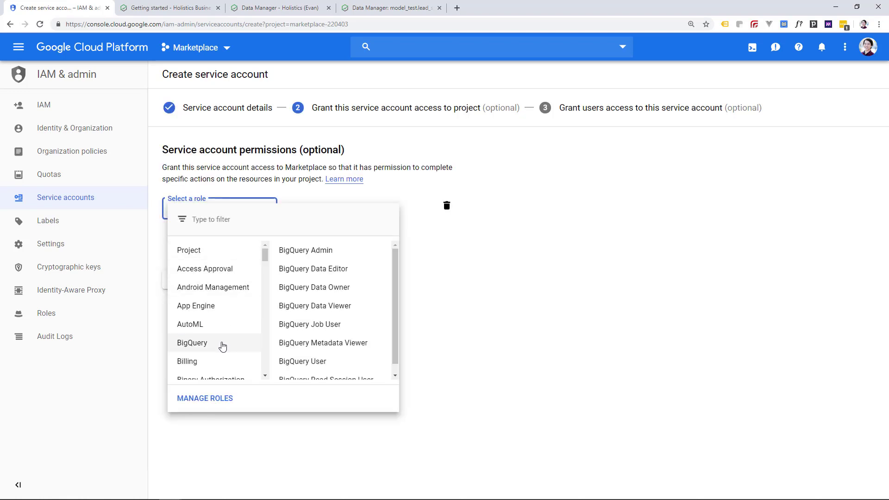
left_click(323, 258)
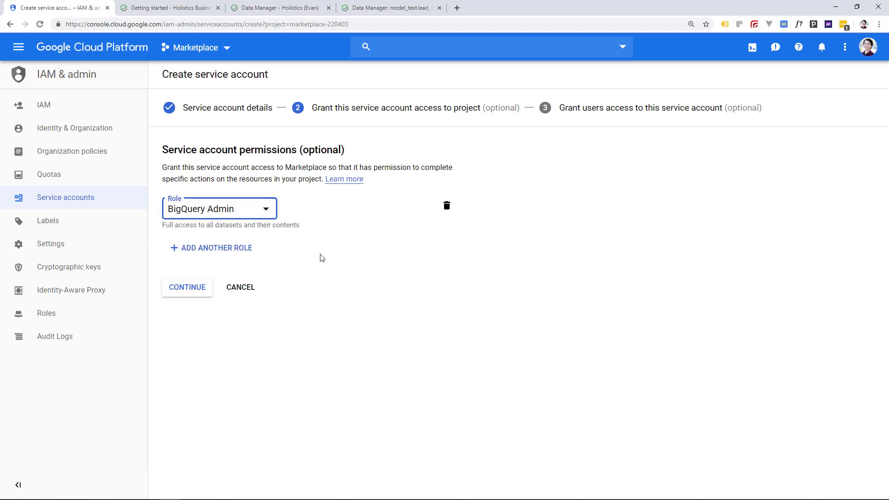
left_click(182, 292)
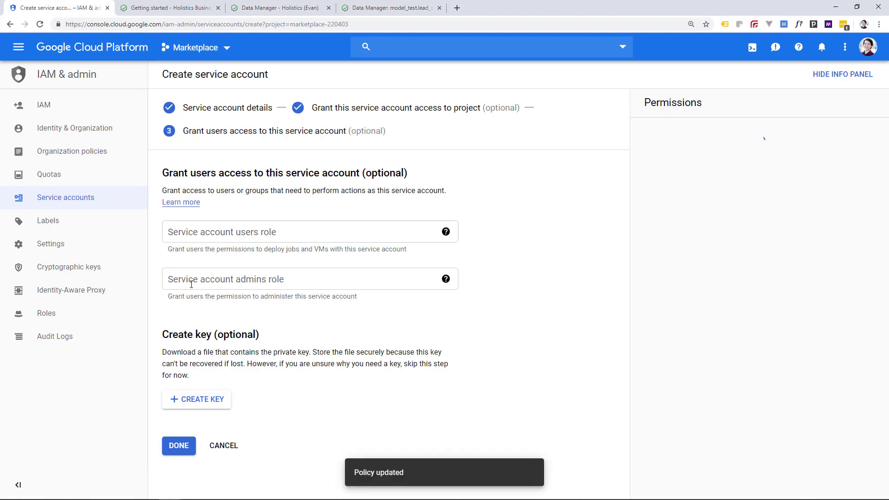
- Download a JSON private key for the account, finish setup, and return to the dashboard
left_click(196, 400)
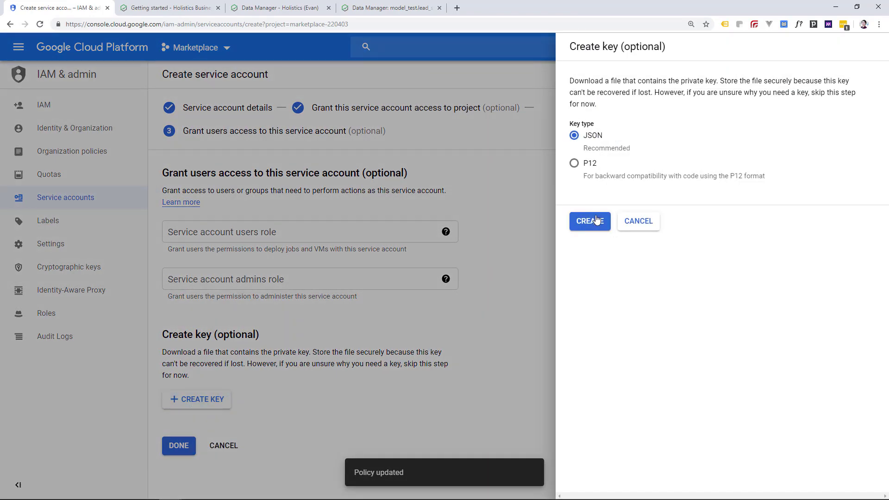
left_click(597, 221)
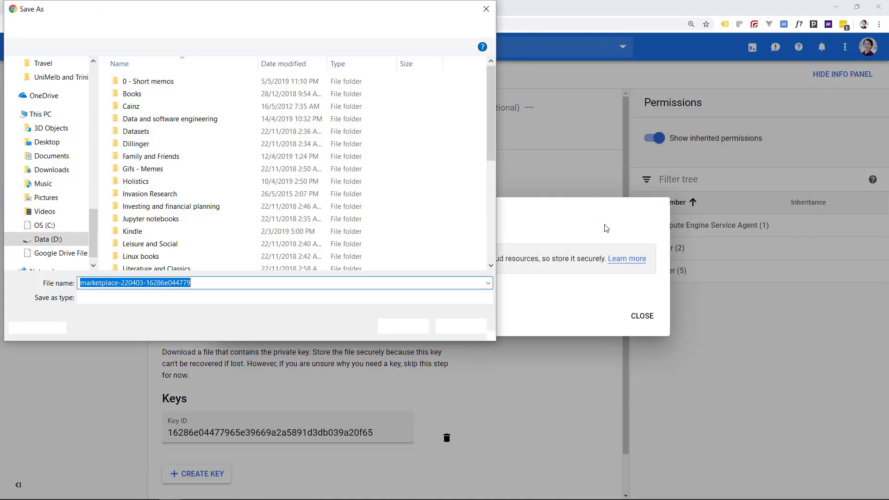
left_click(422, 325)
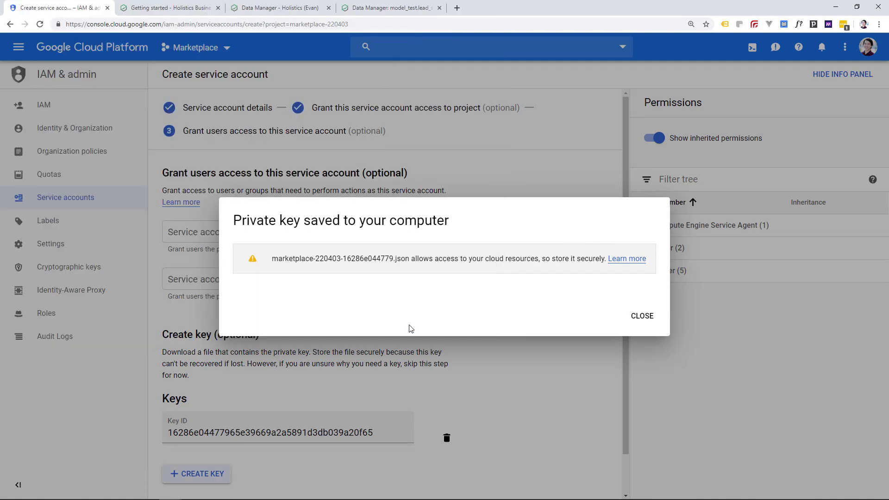
left_click(643, 306)
scroll(417, 324, "down", 2)
left_click(179, 453)
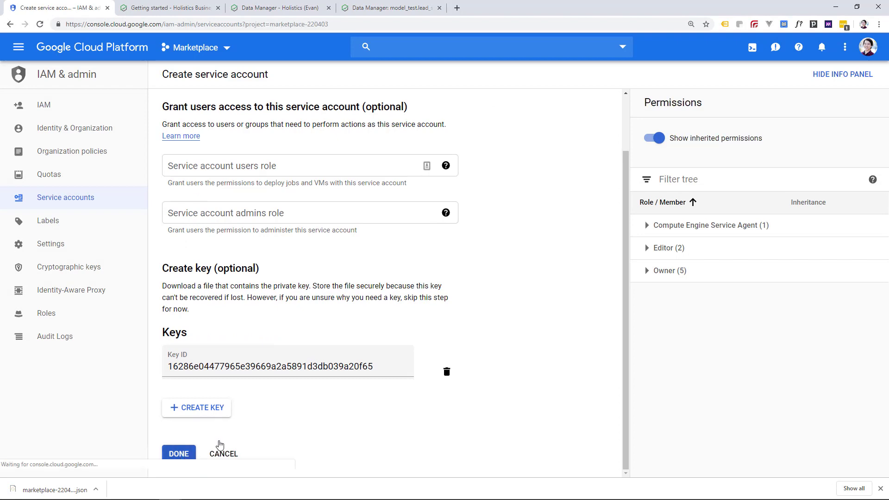
left_click(135, 59)
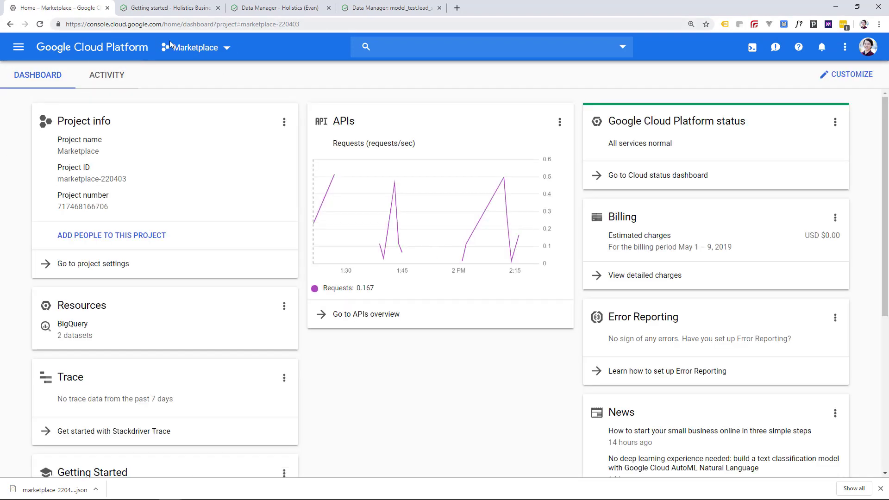
- Start a new data source in Data Manager with a placeholder name and check the getting-started page
left_click(254, 7)
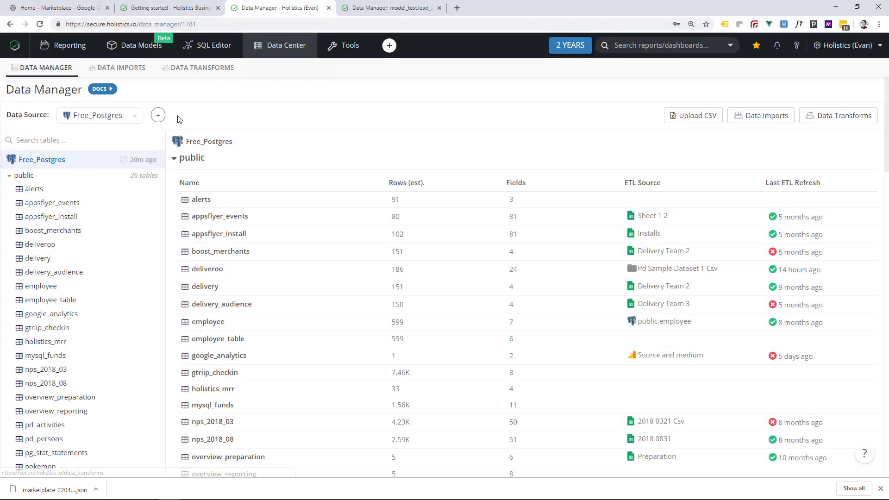
left_click(162, 118)
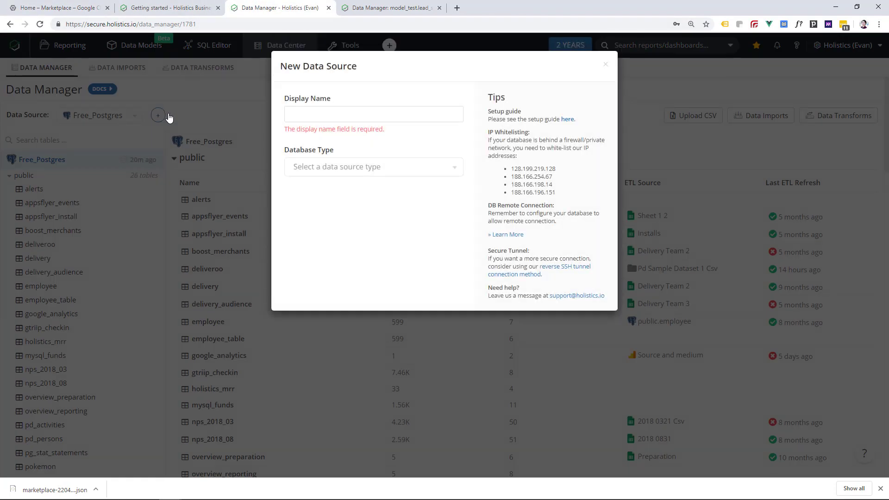
type("Santa Claus")
left_click(193, 9)
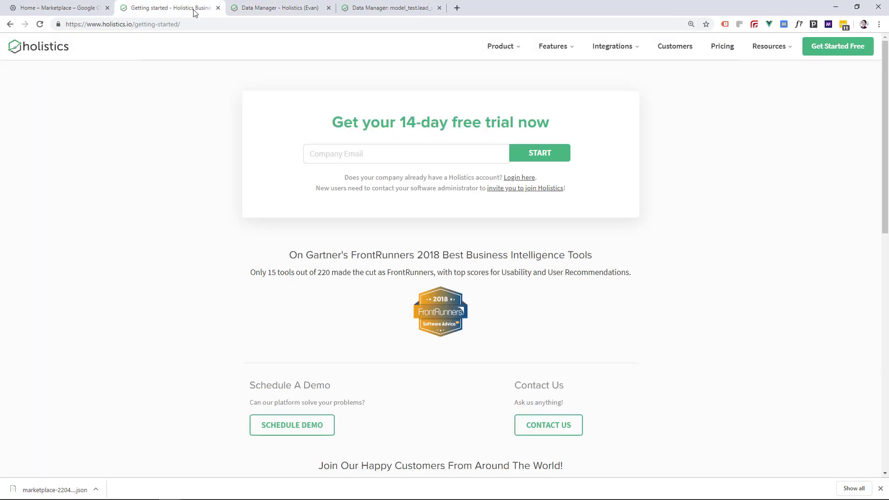
left_click(65, 25)
left_click(195, 22)
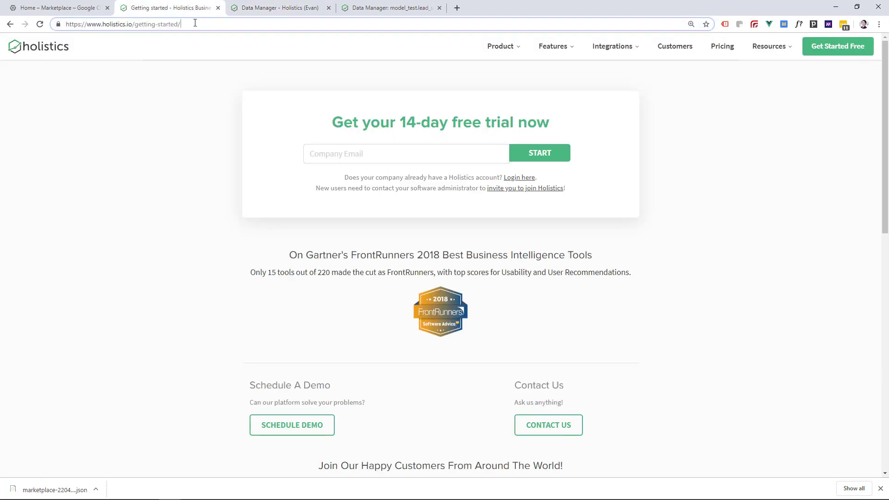
- Name the data source BigQuery_Demo and set its type to Google BigQuery
left_click(280, 8)
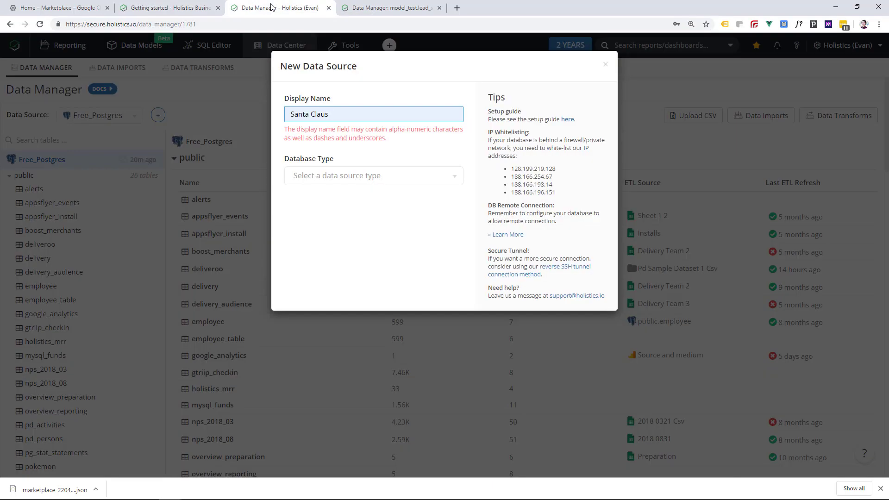
type("BigQuery_Demo")
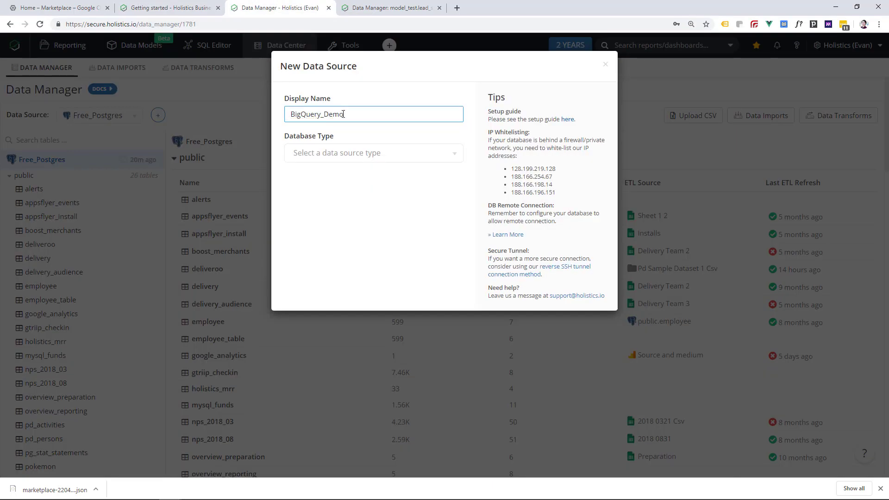
left_click(348, 154)
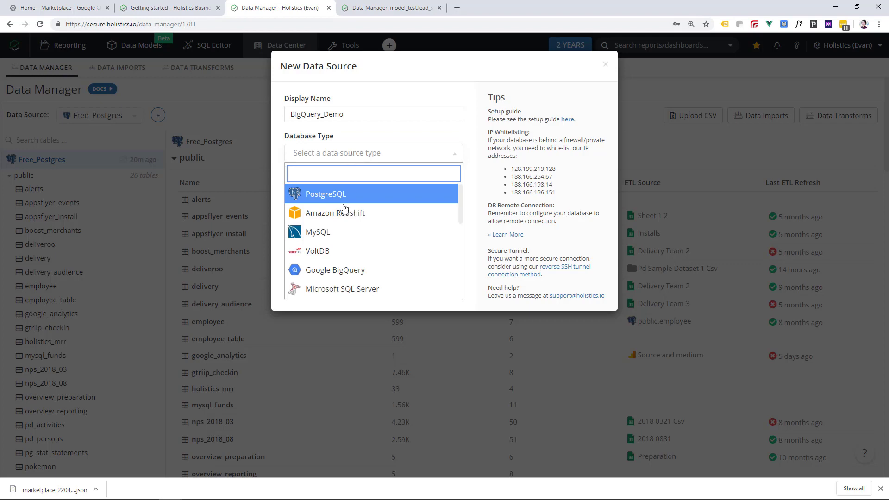
left_click(341, 270)
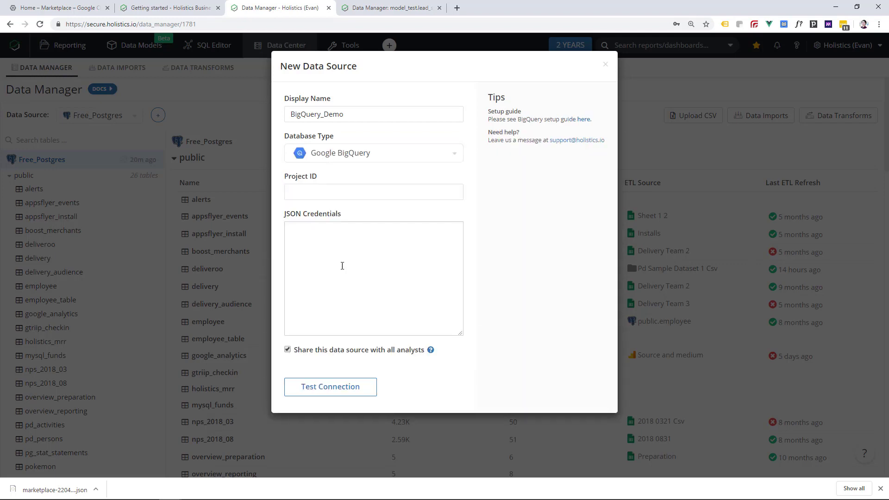
- Copy project ID marketplace-220403 from GCP into Project ID and open the JSON key file
left_click(52, 9)
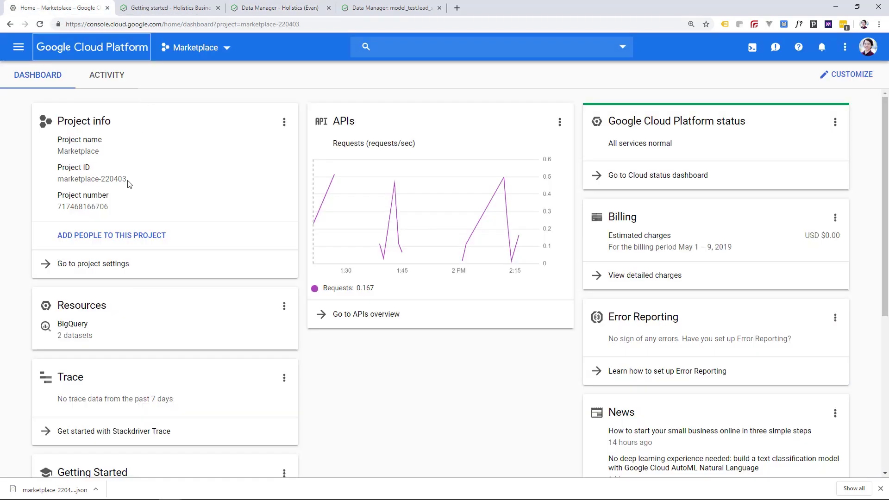
left_click_drag(129, 184, 61, 180)
key("ctrl+c")
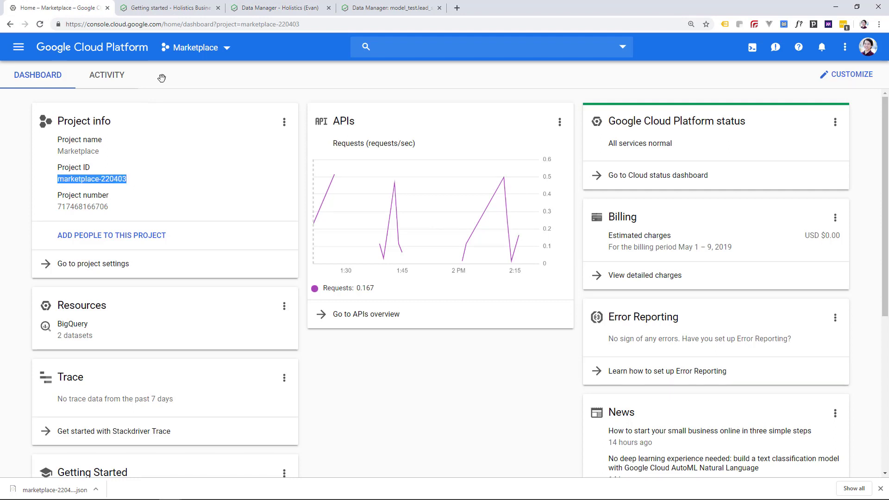
left_click(279, 8)
left_click(358, 192)
key("ctrl+v")
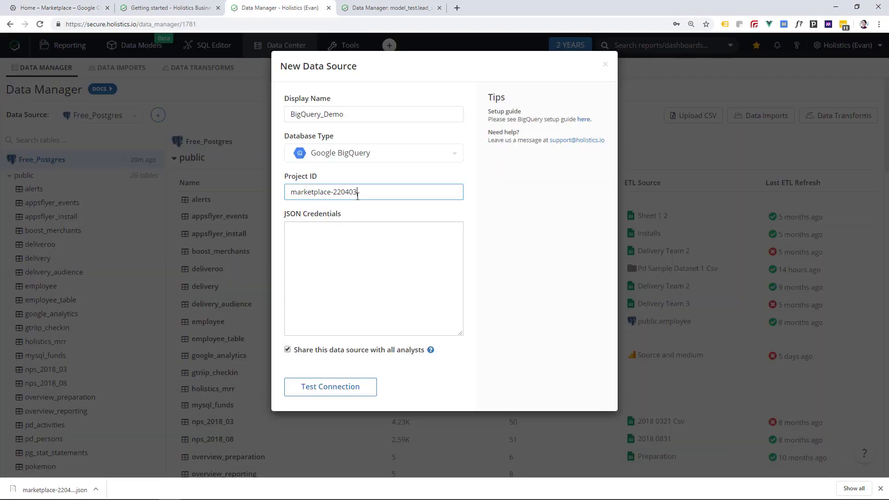
left_click(333, 262)
left_click(65, 490)
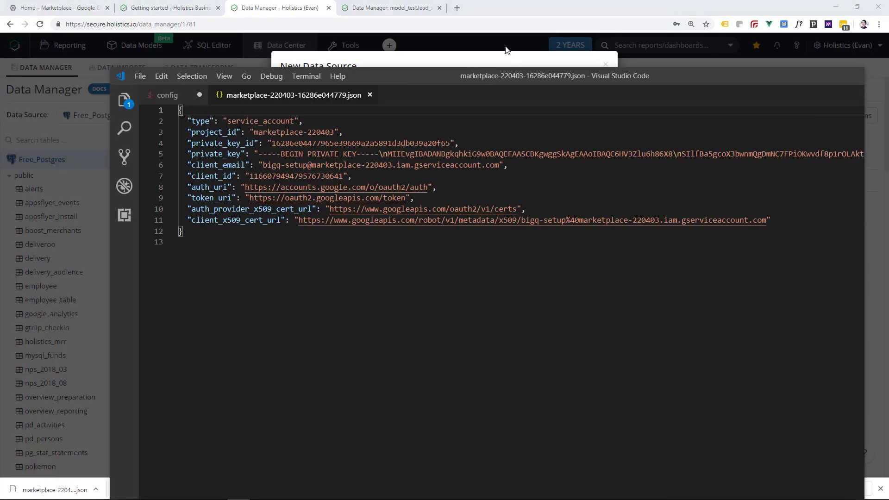
- Paste the JSON key into credentials, test the BigQuery connection, and save BigQuery_Demo
left_click_drag(701, 185, 579, 40)
key("ctrl+c")
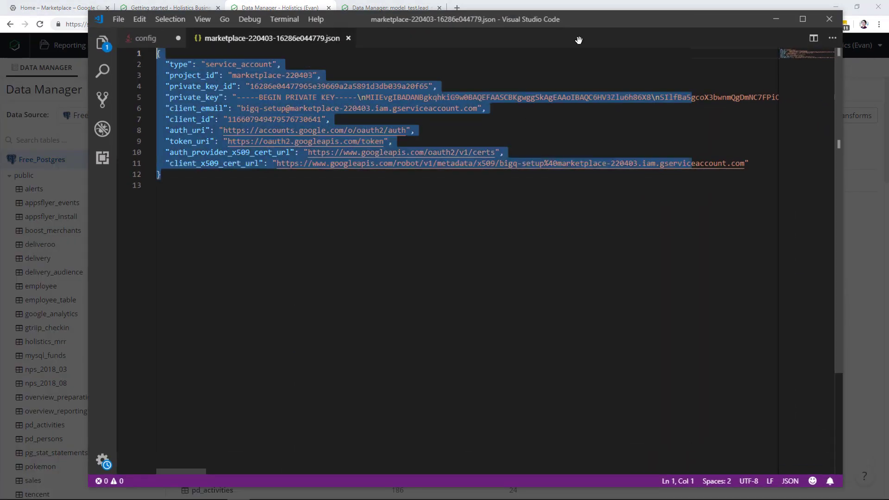
left_click(775, 18)
key("ctrl+v")
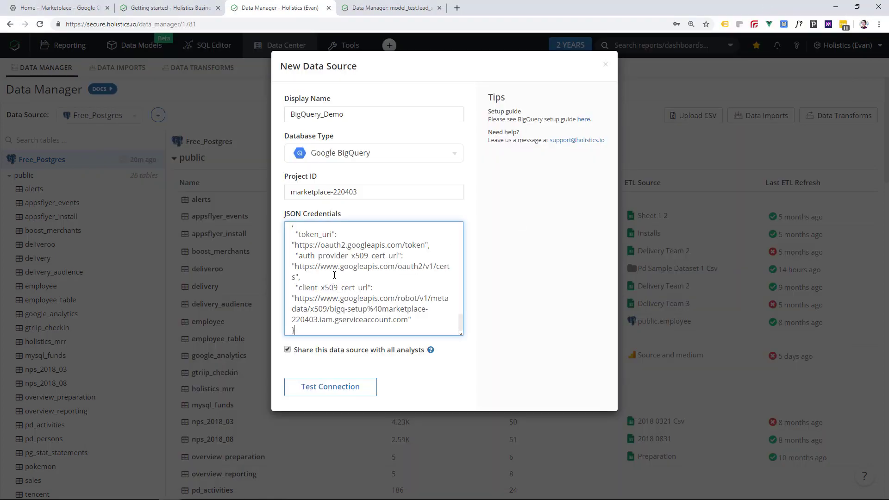
left_click(329, 391)
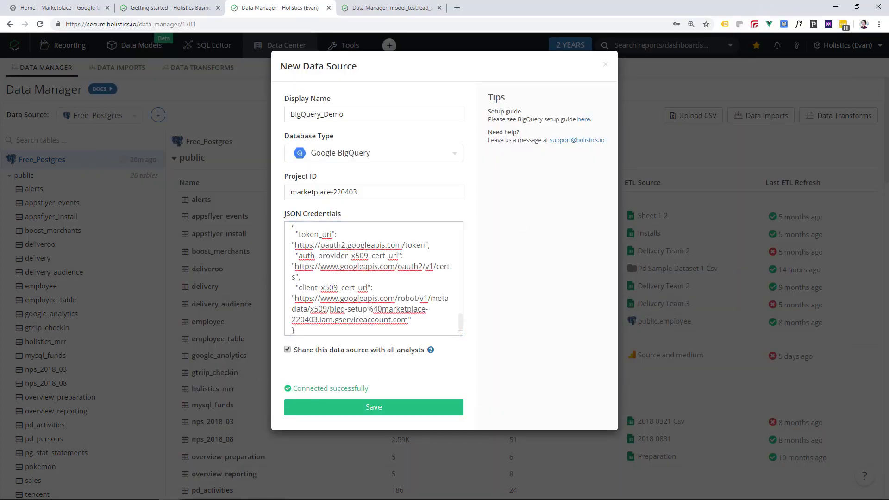
left_click(298, 410)
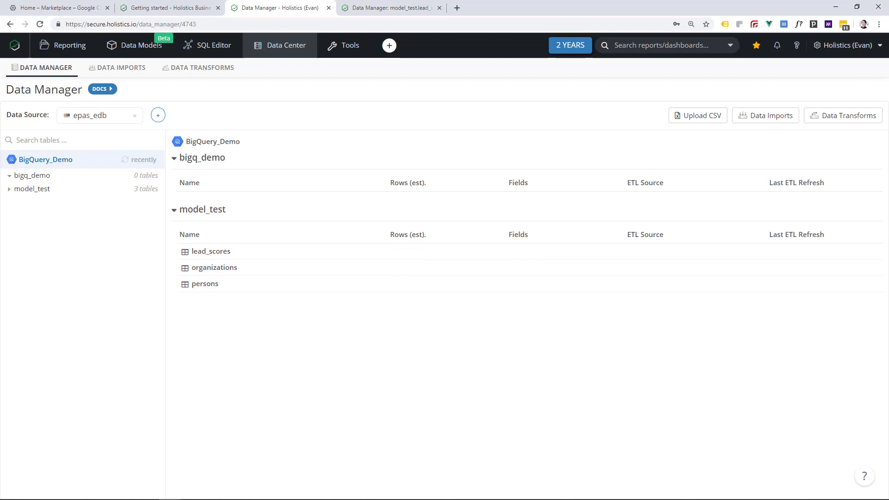
- After checking the model_test schema, go to Data Imports and begin a new import
left_click(49, 191)
left_click(56, 190)
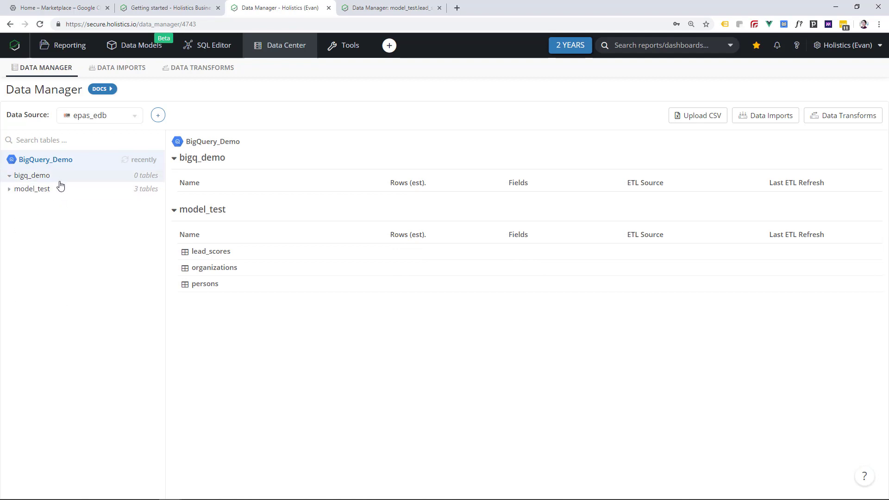
left_click(110, 70)
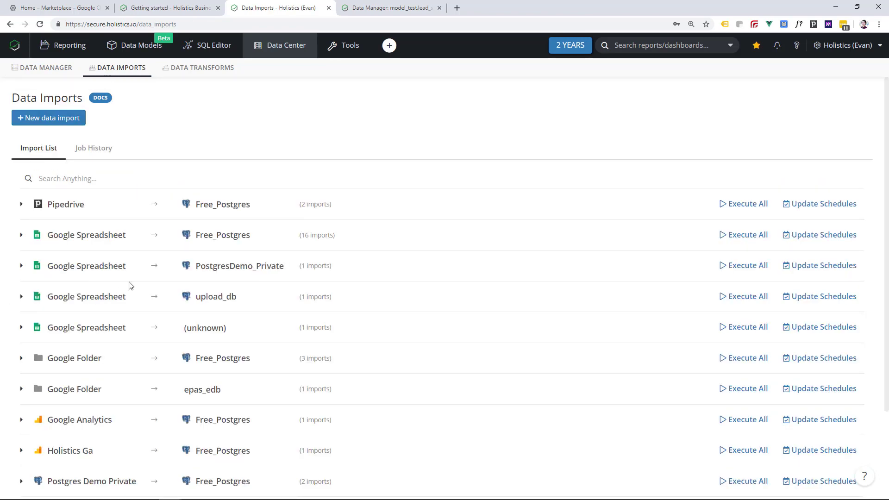
scroll(148, 278, "down", 3)
scroll(146, 276, "up", 2)
scroll(146, 276, "up", 1)
left_click(66, 121)
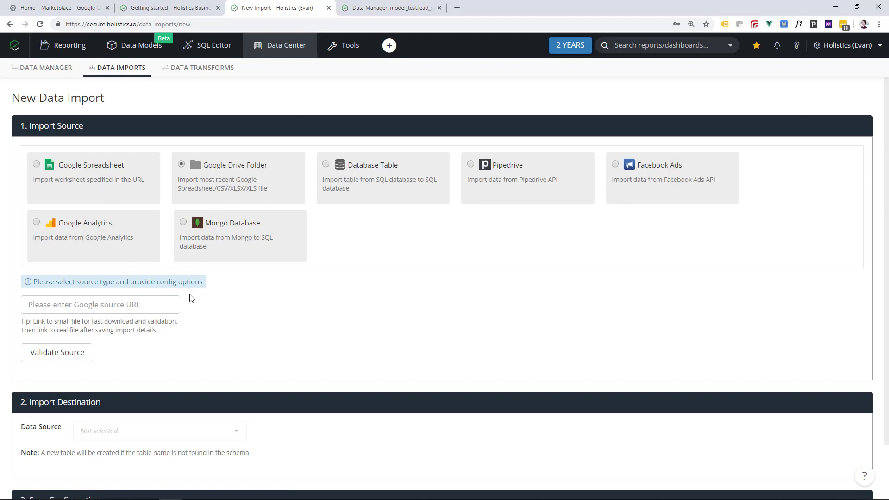
- Set the import source to database table finance.excelfinance from PostgresDemo_Private
left_click(370, 172)
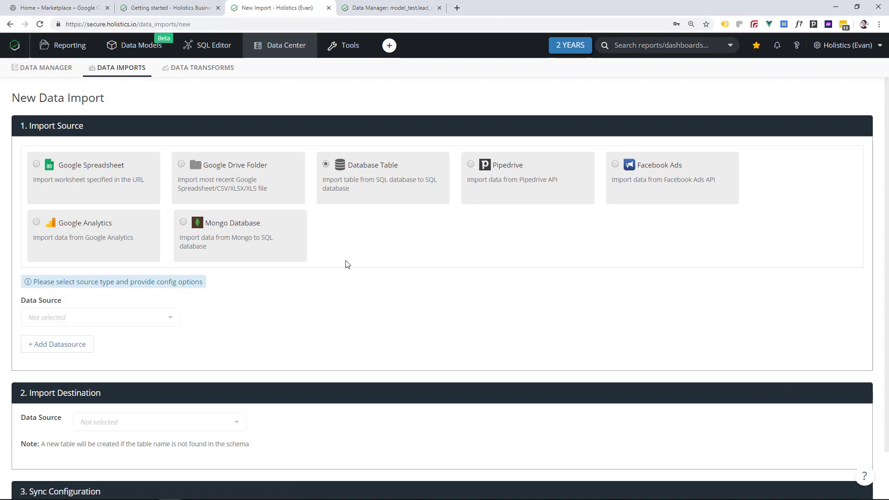
scroll(330, 278, "down", 1)
left_click(134, 265)
scroll(124, 327, "down", 1)
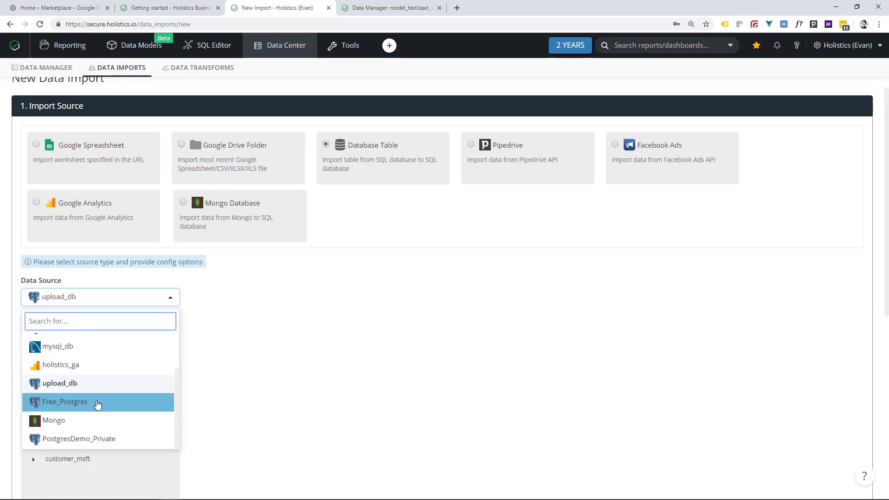
left_click(79, 438)
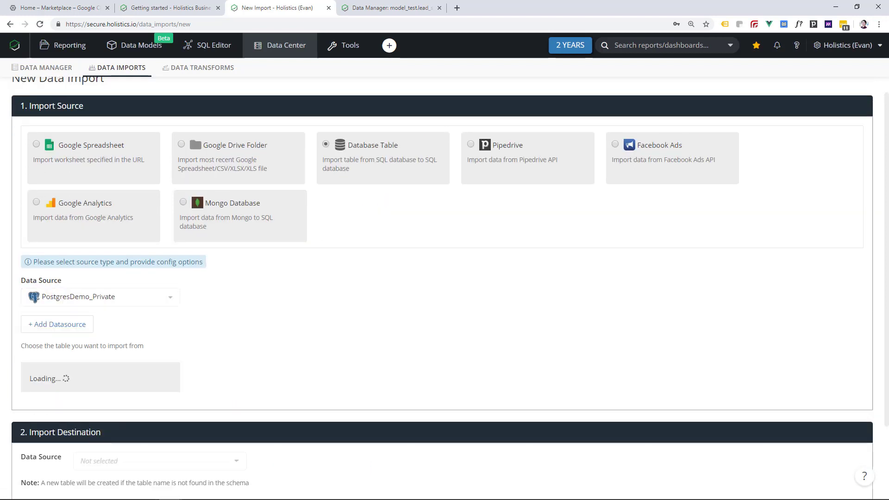
scroll(123, 369, "down", 3)
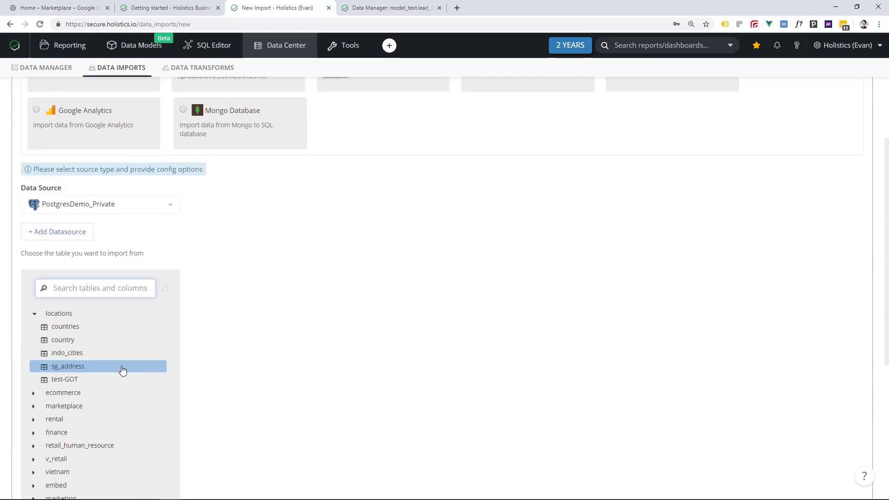
type("finance")
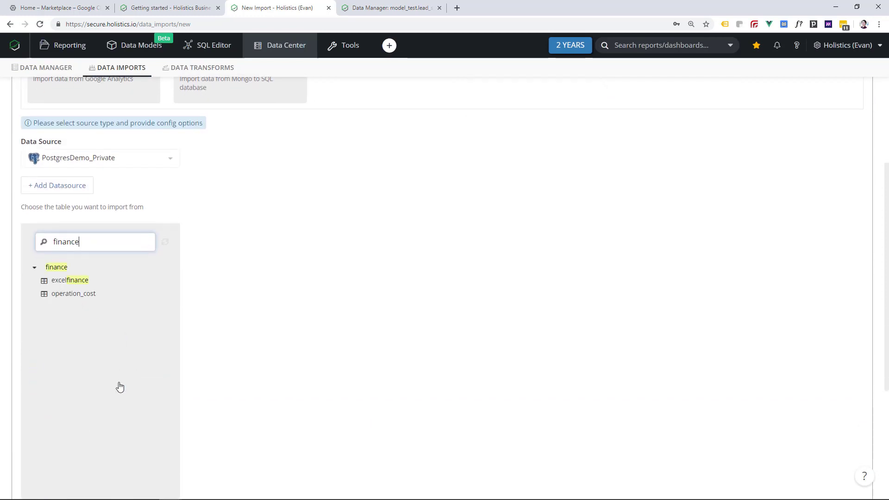
left_click(106, 281)
- Choose BigQuery_Demo as the import's destination data source
scroll(427, 174, "up", 3)
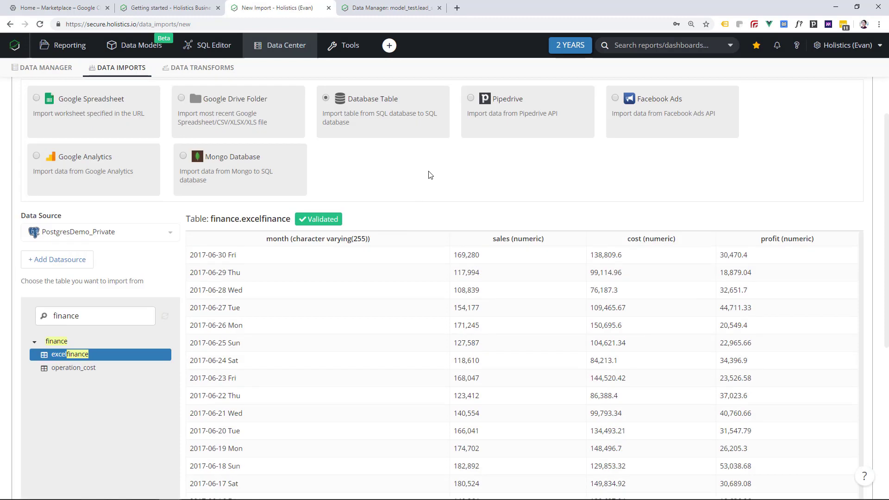
scroll(123, 268, "down", 8)
left_click(172, 369)
left_click(121, 412)
scroll(278, 391, "down", 3)
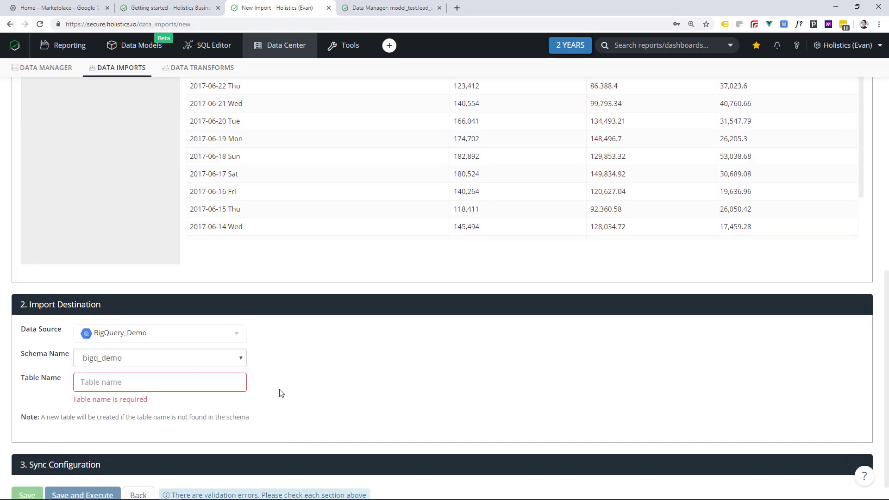
- Name the destination table finance and edit the sales column's destination data type
left_click(202, 360)
left_click(202, 342)
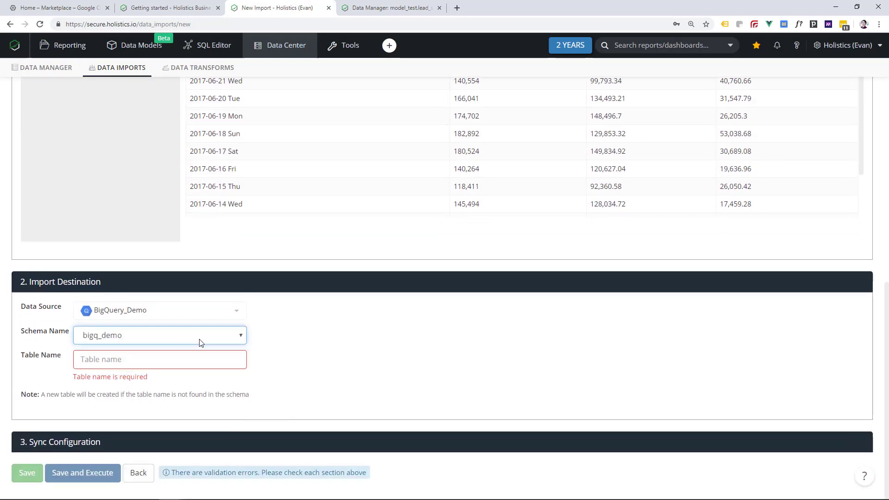
left_click(188, 360)
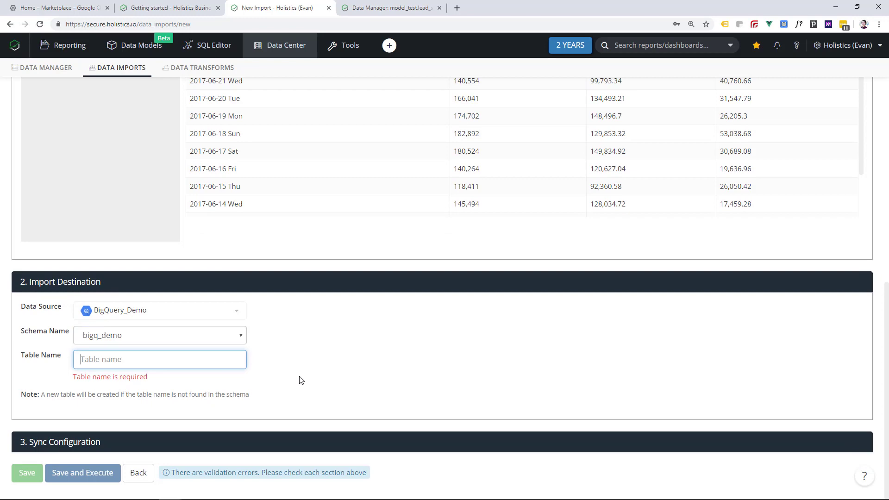
type("finance")
scroll(303, 379, "down", 5)
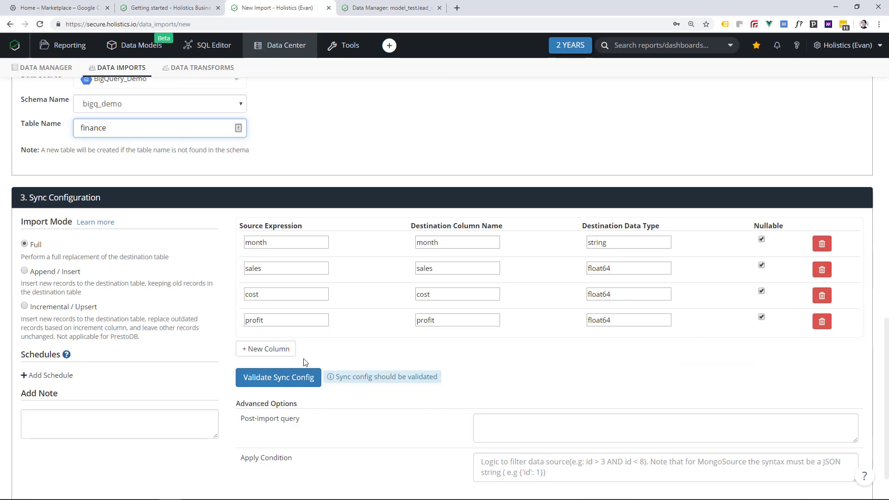
left_click(645, 270)
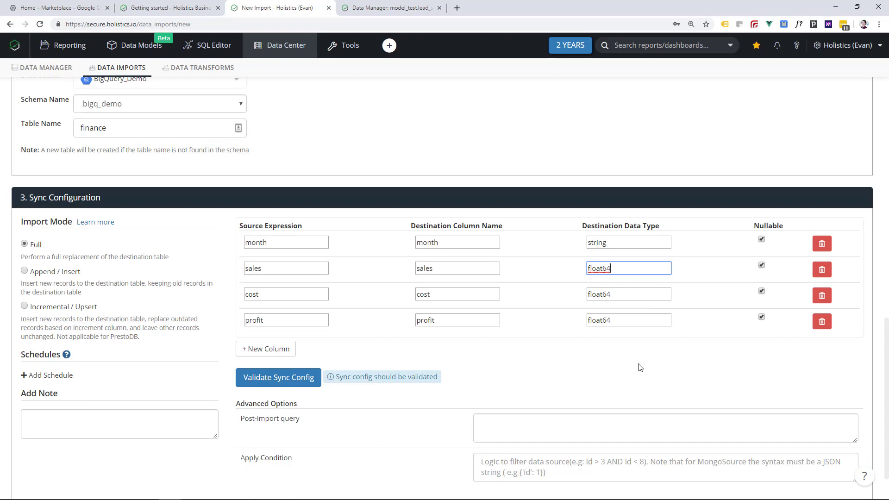
scroll(639, 364, "down", 1)
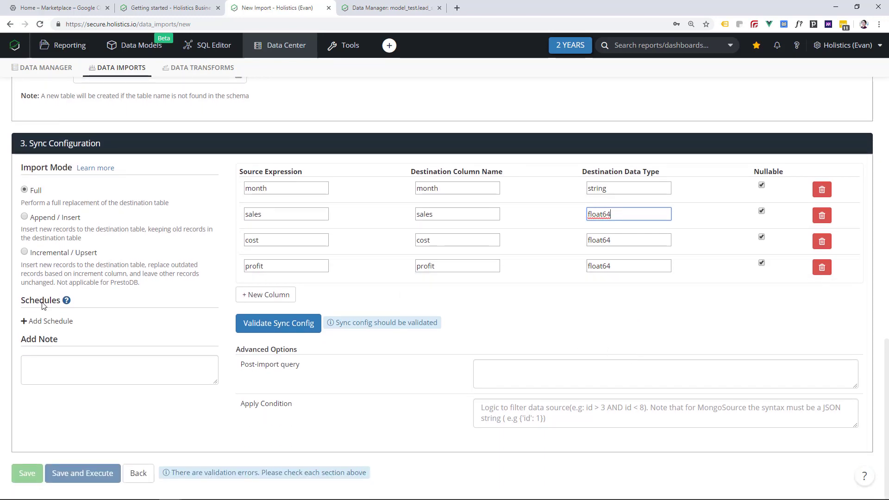
- Add a daily 8:00 schedule, validate the sync config, and save and execute the import
left_click(42, 322)
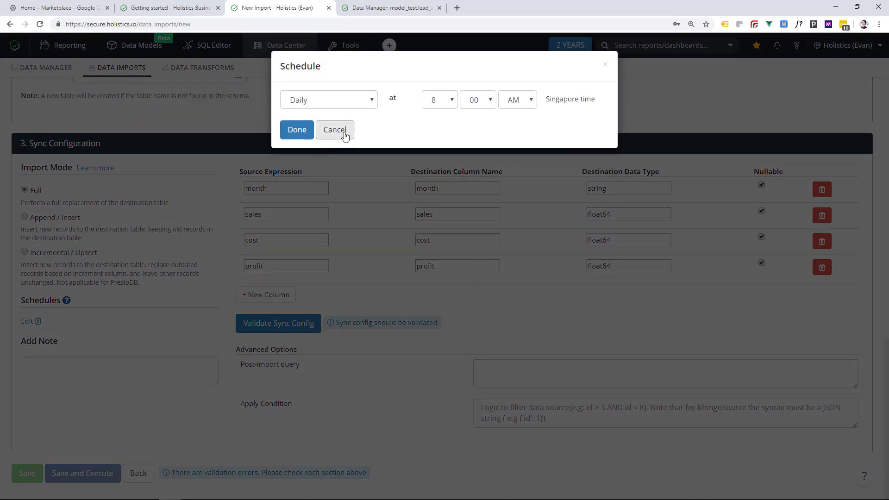
left_click(298, 130)
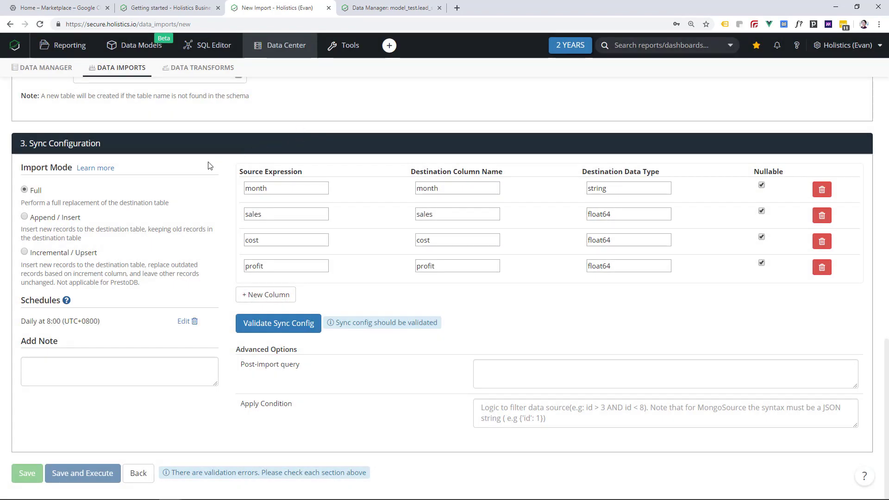
left_click(250, 330)
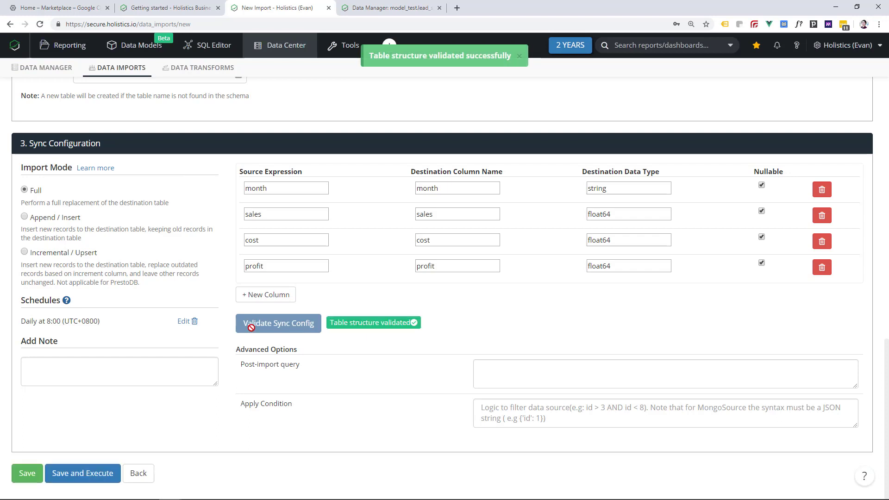
left_click(99, 481)
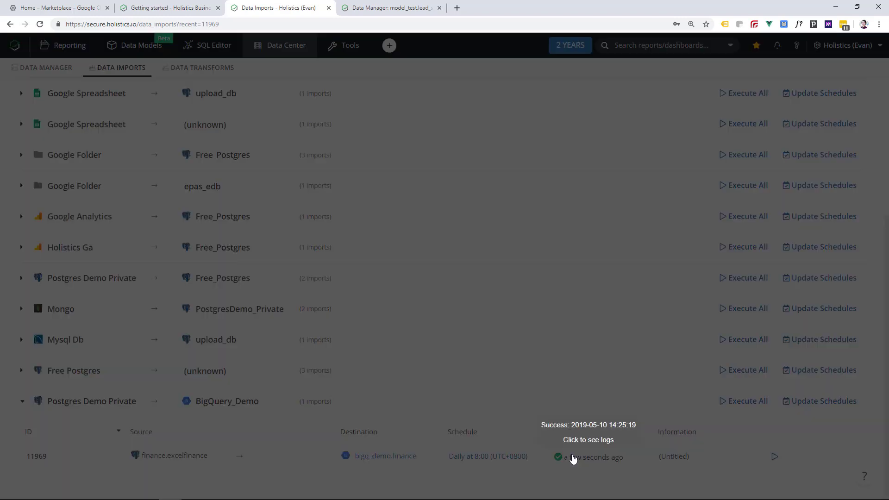
- Review the latest import run logs and the failed May 09 job in the import history
left_click(572, 460)
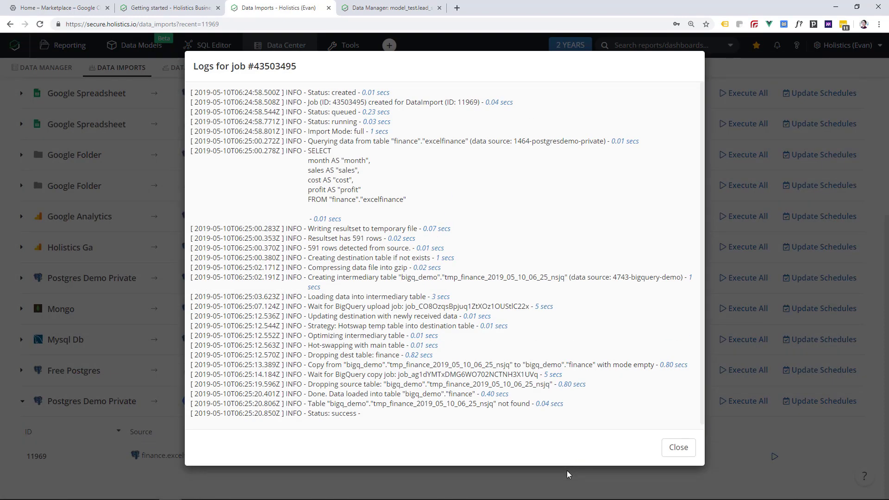
left_click(567, 471)
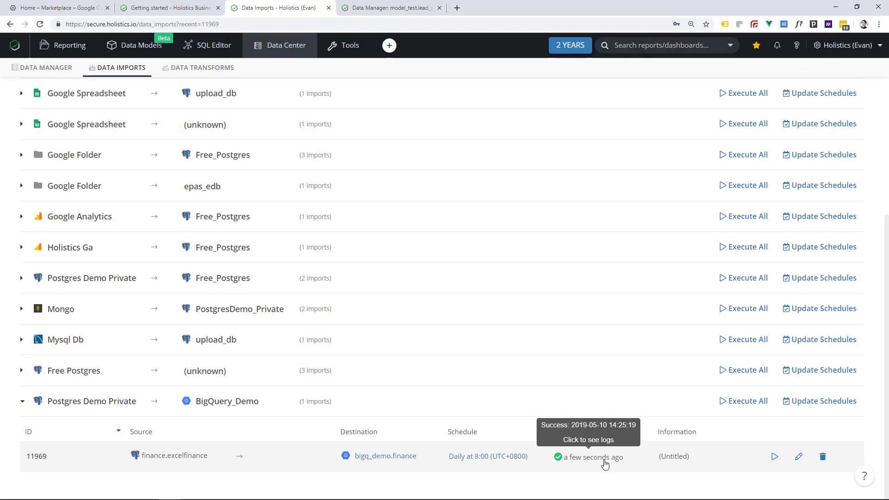
scroll(264, 207, "up", 5)
left_click(109, 148)
left_click(38, 212)
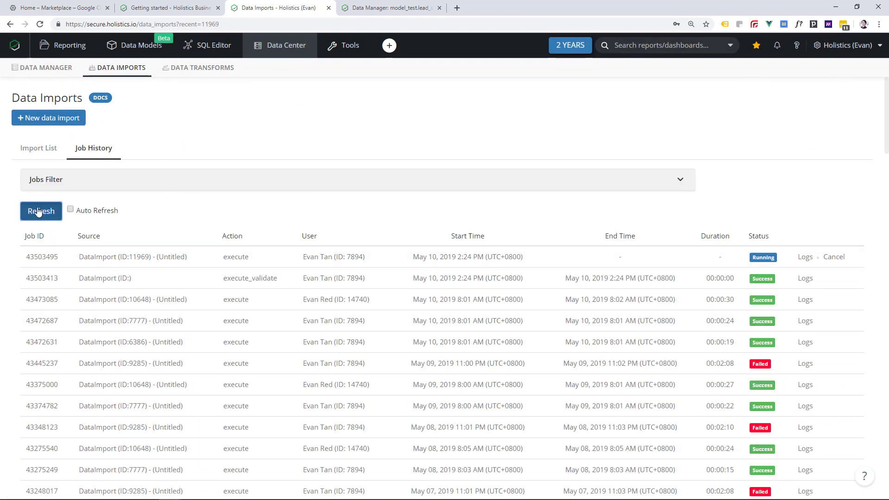
left_click(843, 365)
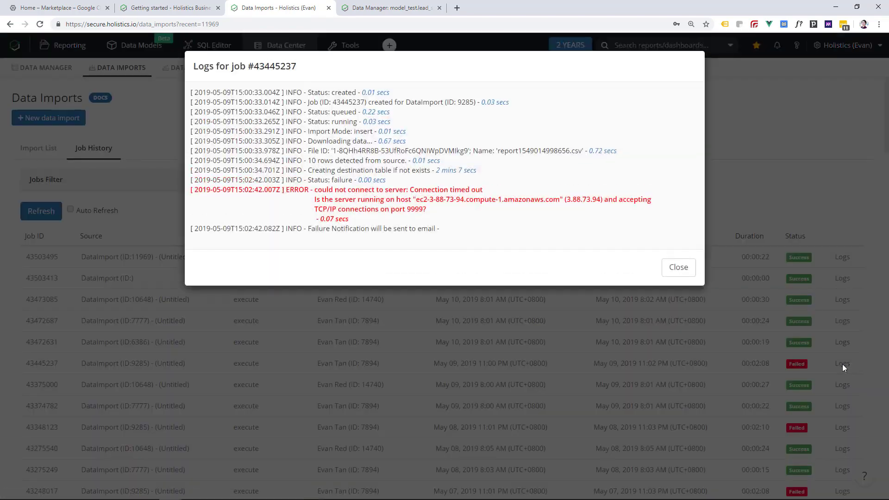
left_click(306, 341)
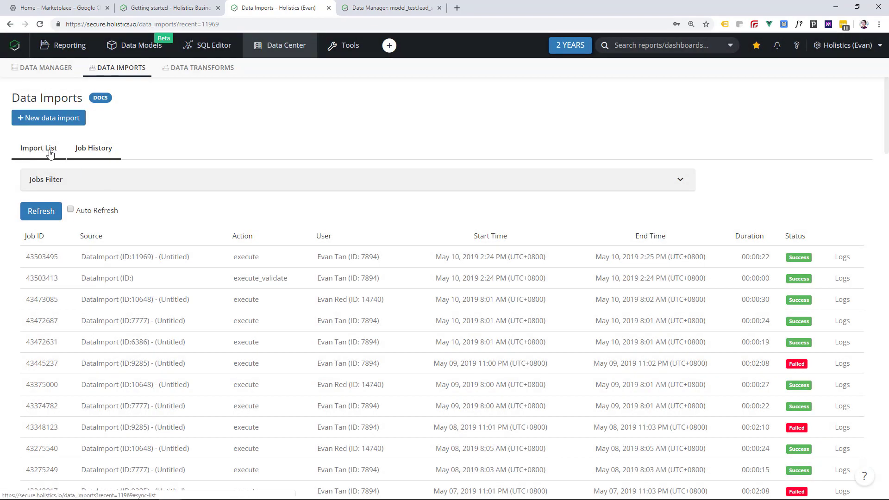
left_click(41, 148)
- Preview bigq_demo.finance data and structure, then query it with a refreshed BigQuery_Demo schema list
left_click(380, 459)
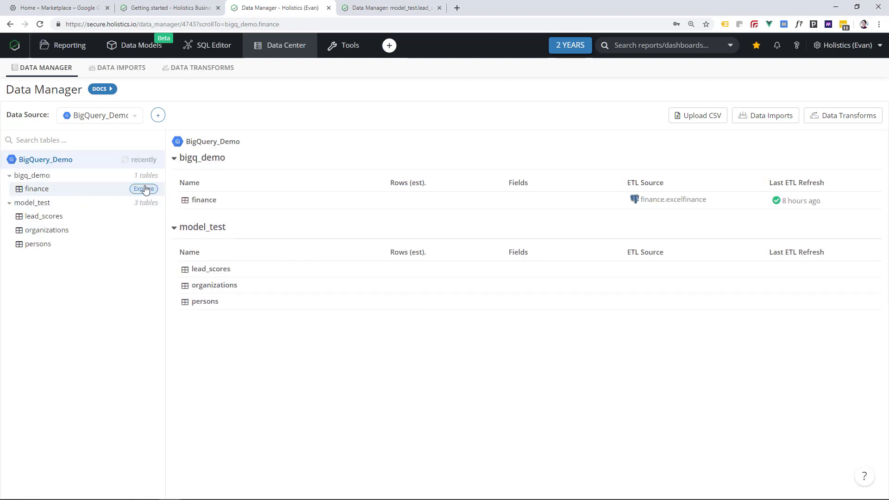
left_click(215, 201)
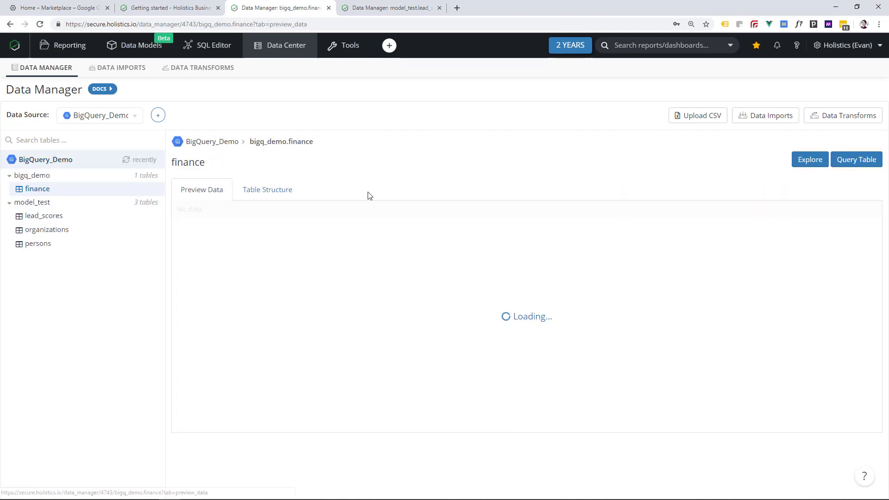
left_click(272, 192)
left_click(212, 192)
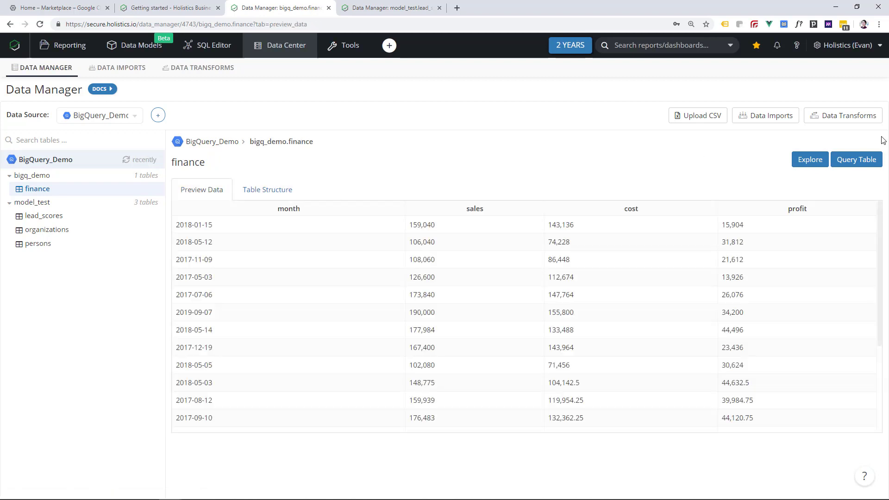
left_click(856, 160)
left_click(107, 90)
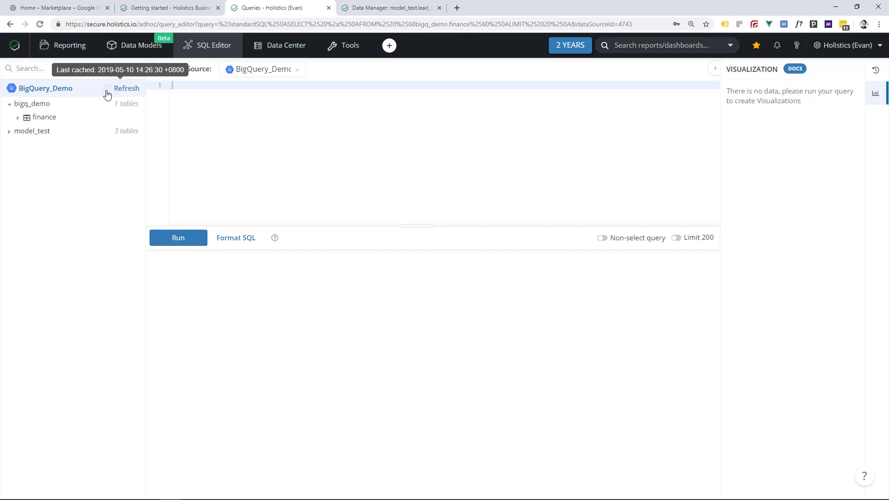
- Load a query on the finance table into the editor and expand the model_test schema
left_click(123, 117)
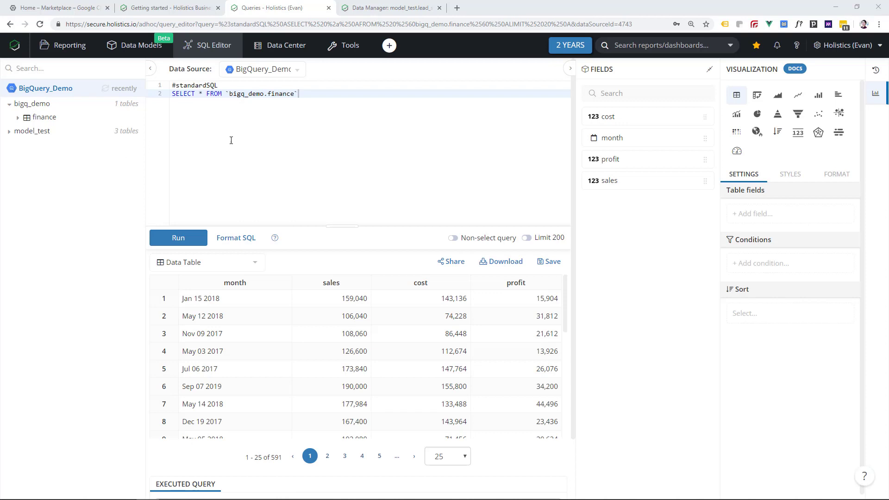
left_click_drag(229, 86, 164, 88)
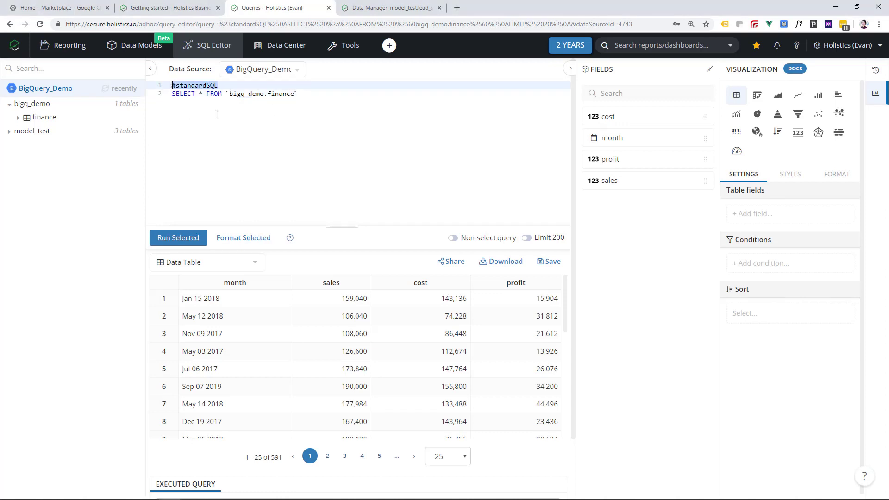
left_click(324, 94)
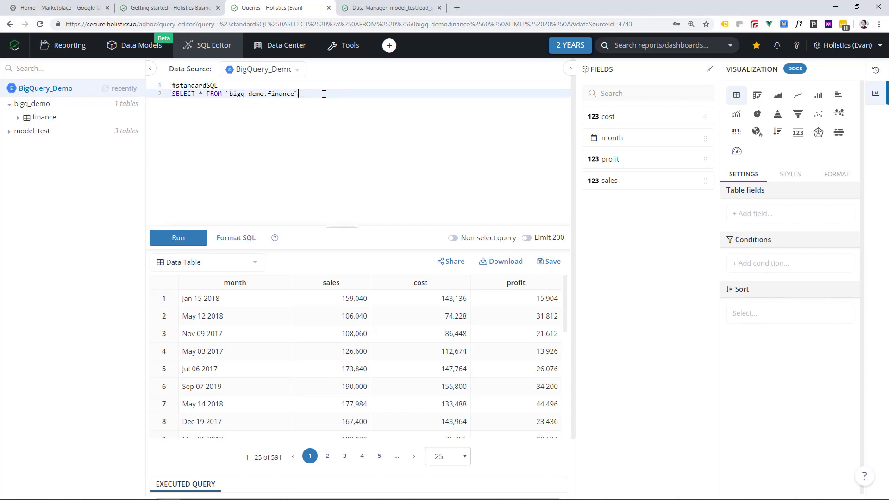
left_click(116, 133)
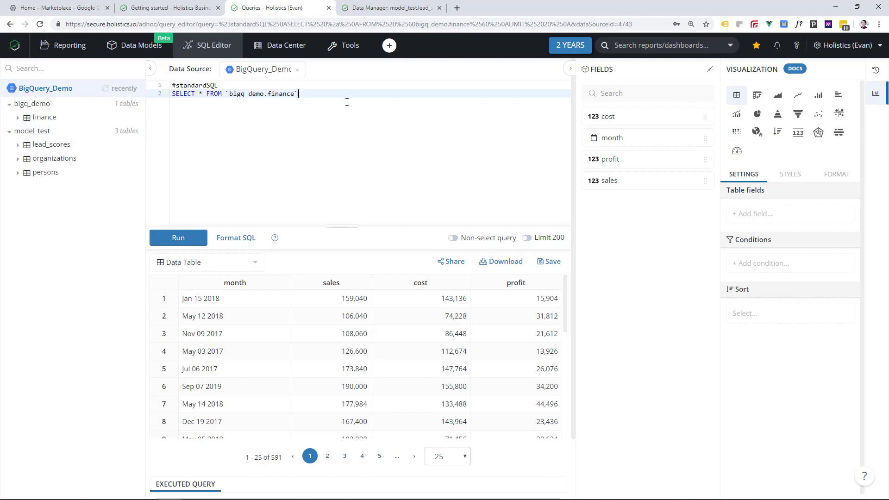
- Chart the results as a column chart with sales and cost added, series stacked, and start saving
left_click(819, 94)
left_click_drag(623, 181, 770, 341)
left_click_drag(623, 116, 774, 345)
left_click(791, 174)
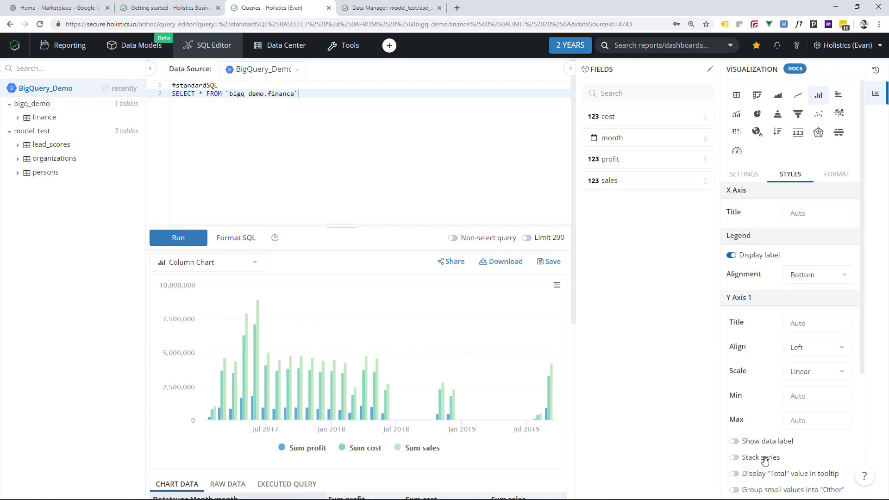
left_click(765, 460)
left_click(744, 174)
left_click(550, 262)
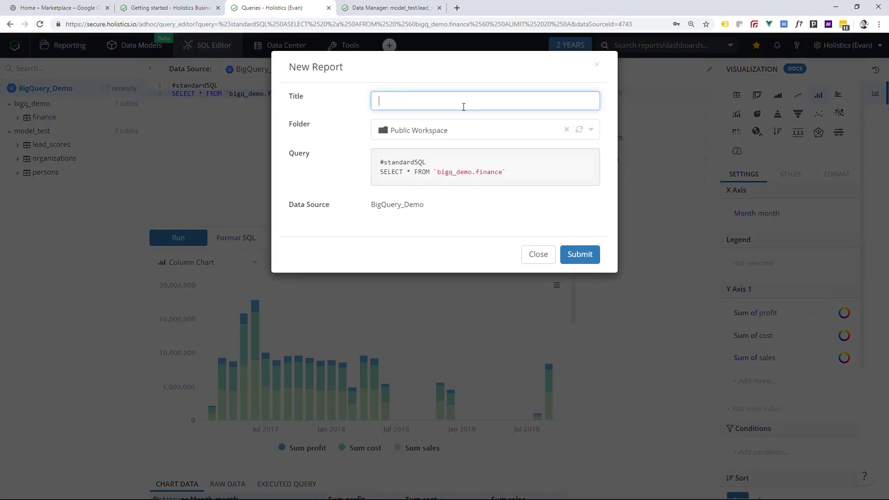
- Save the chart as the report 'BigQuery Demo Report' and open it
type("BigQuery Demo Report")
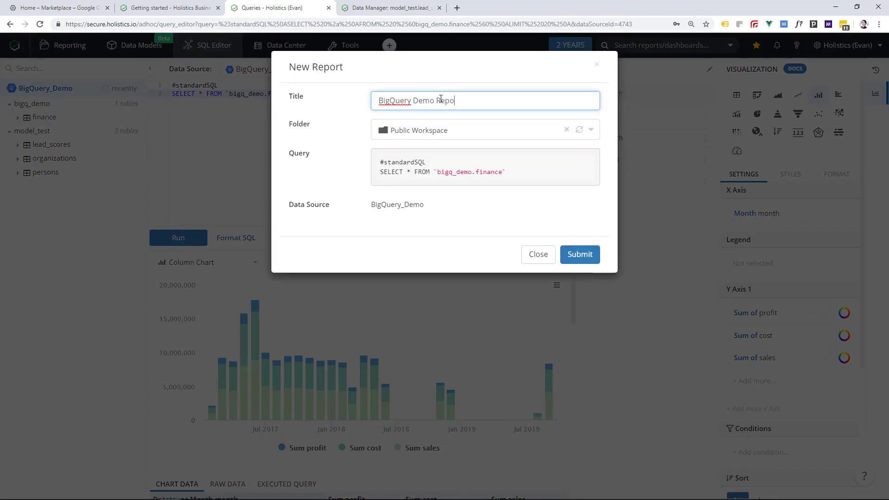
left_click(579, 255)
left_click(391, 225)
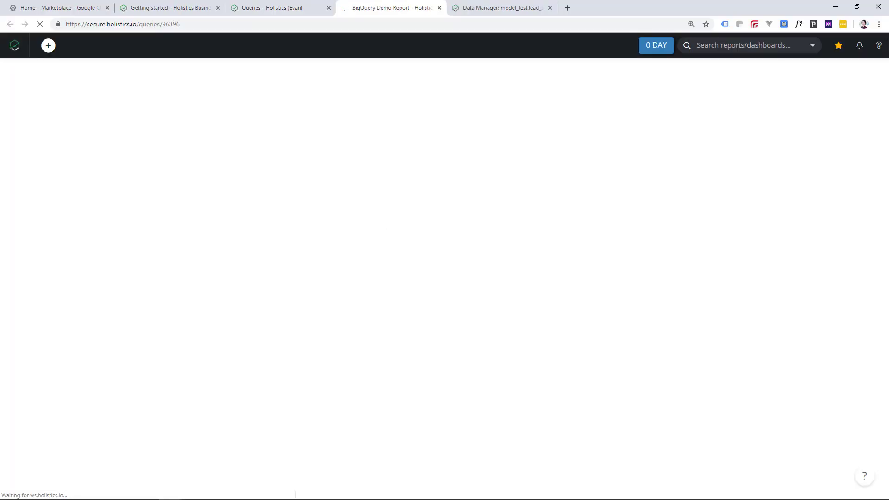
- Schedule the report to Slack channel slack-reports every 1 hour and send it immediately
left_click(687, 108)
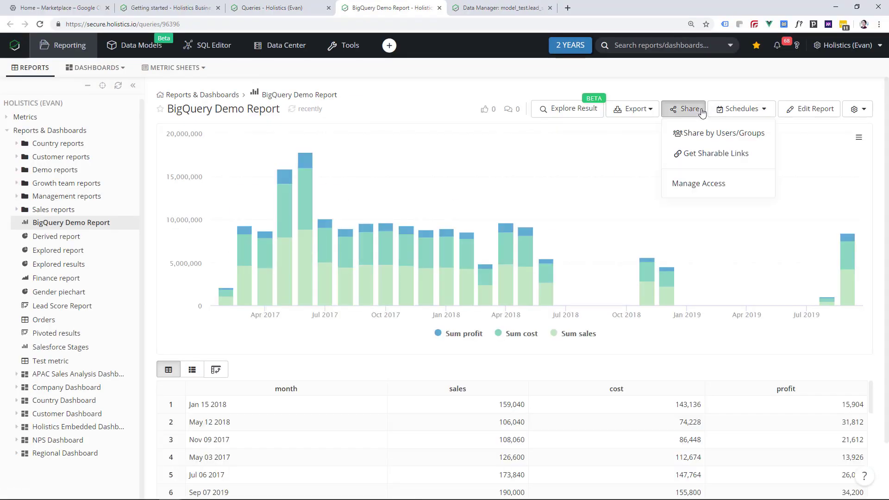
left_click(741, 109)
left_click(727, 152)
left_click(556, 115)
type("slack")
left_click(498, 204)
left_click(381, 166)
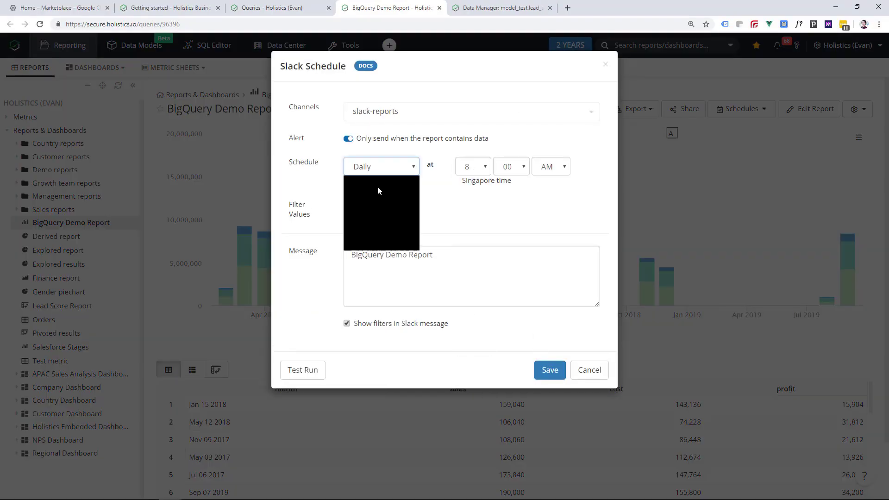
left_click(378, 187)
left_click(550, 362)
left_click(667, 148)
left_click(582, 242)
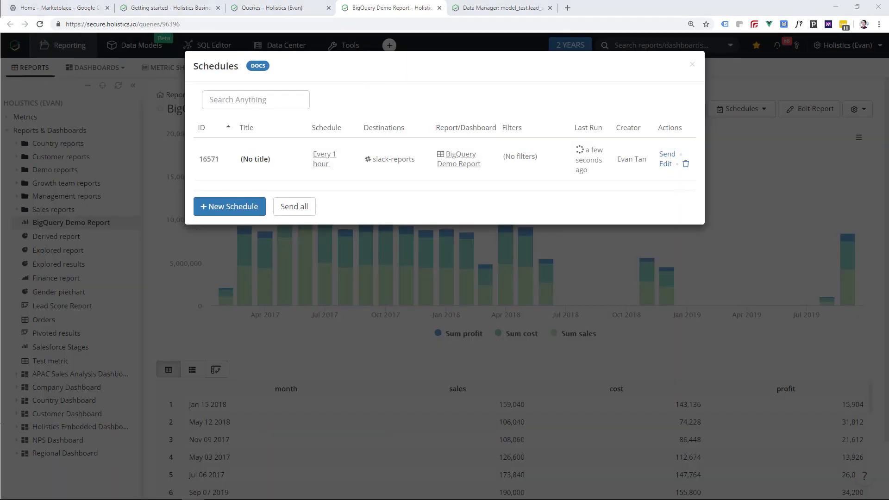
- Inspect the bigq_demo dataset in the BigQuery console under project marketplace-220403
key("alt+Tab")
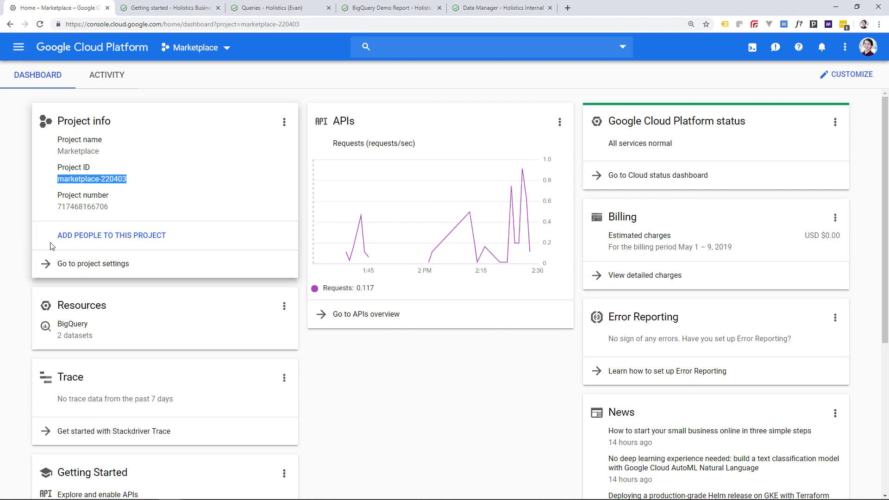
left_click(83, 333)
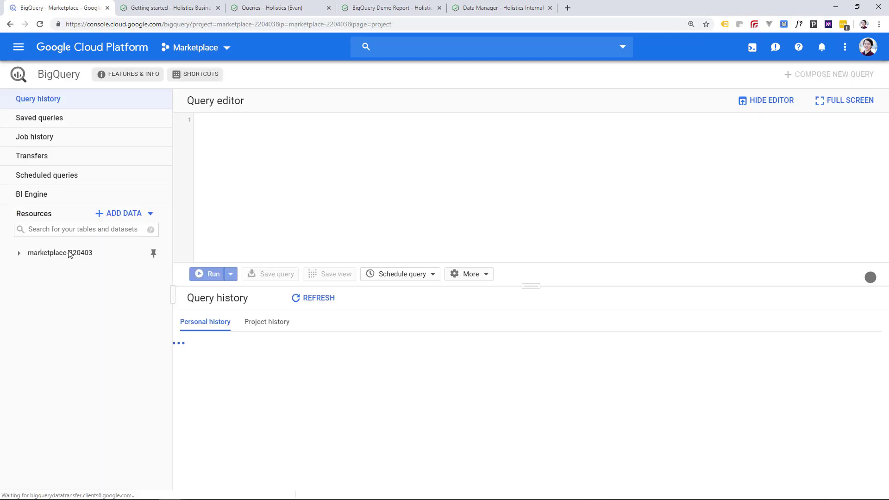
left_click(70, 254)
left_click(76, 273)
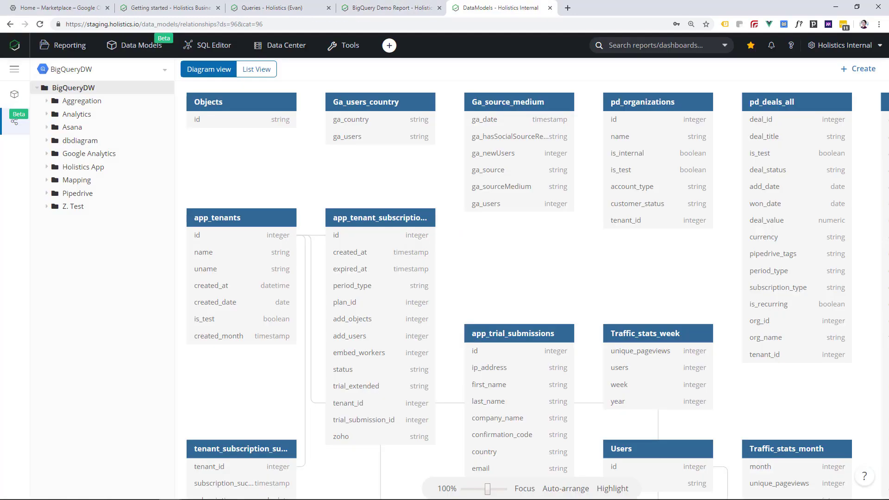
- Compare list and diagram views, then open the qualified_leads model in the DataModels source
left_click(244, 76)
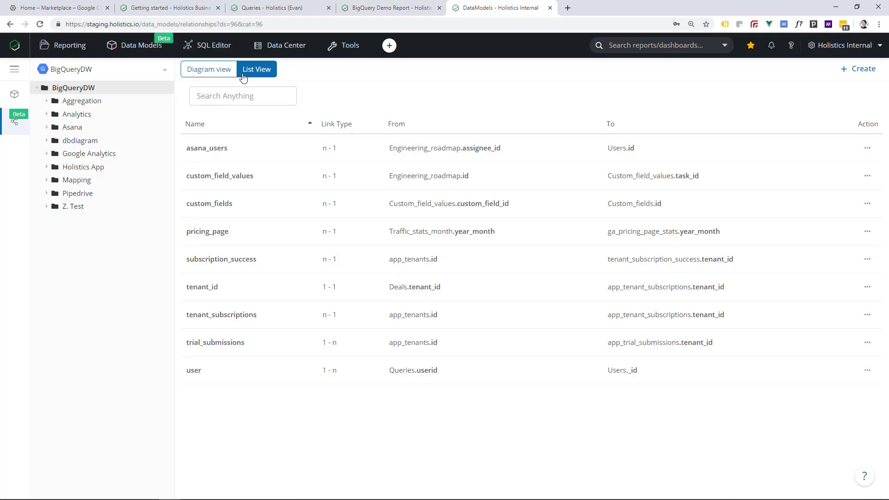
left_click(202, 75)
left_click(56, 74)
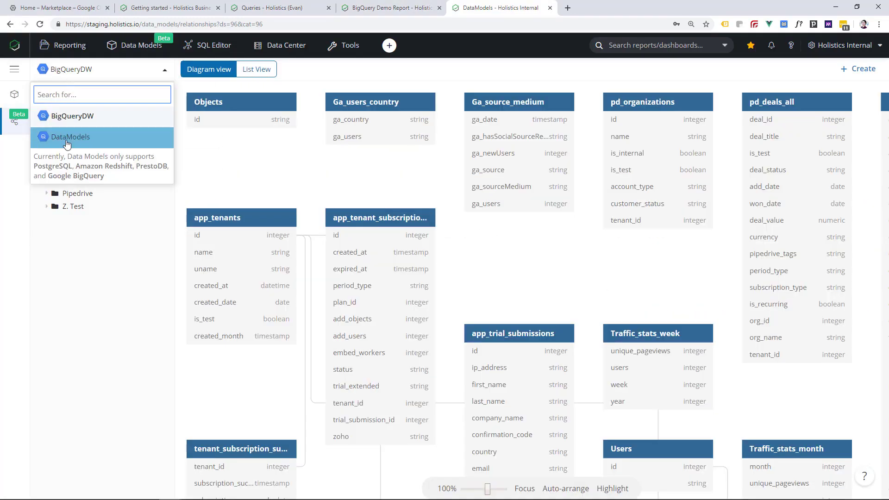
left_click(70, 109)
left_click(16, 95)
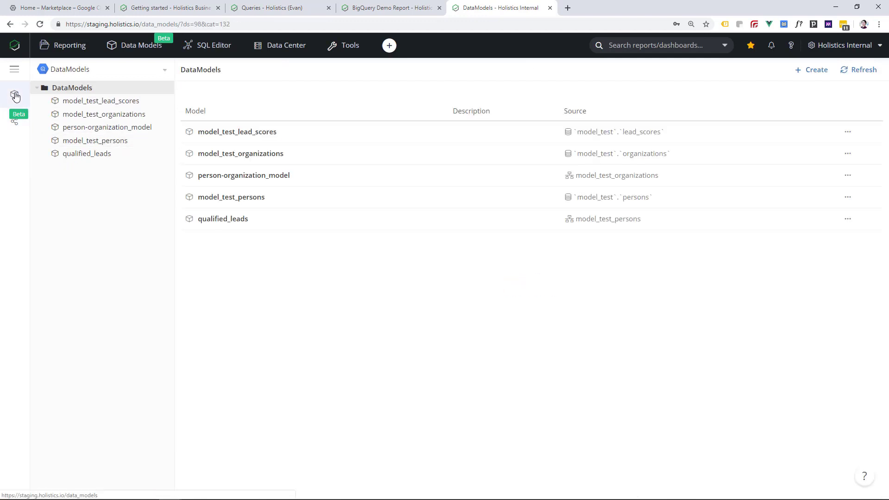
left_click(73, 154)
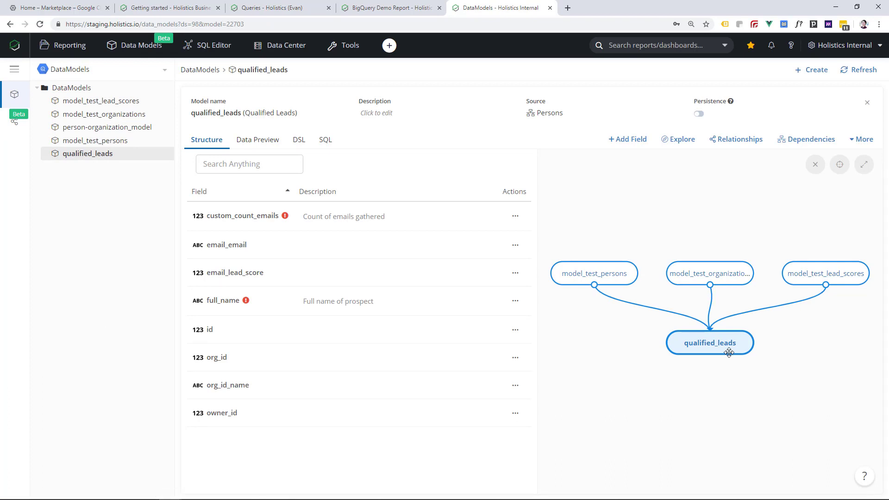
- Check the BigQuery Demo Report tab, then open the Data Manager for BigQueryDW
left_click(395, 12)
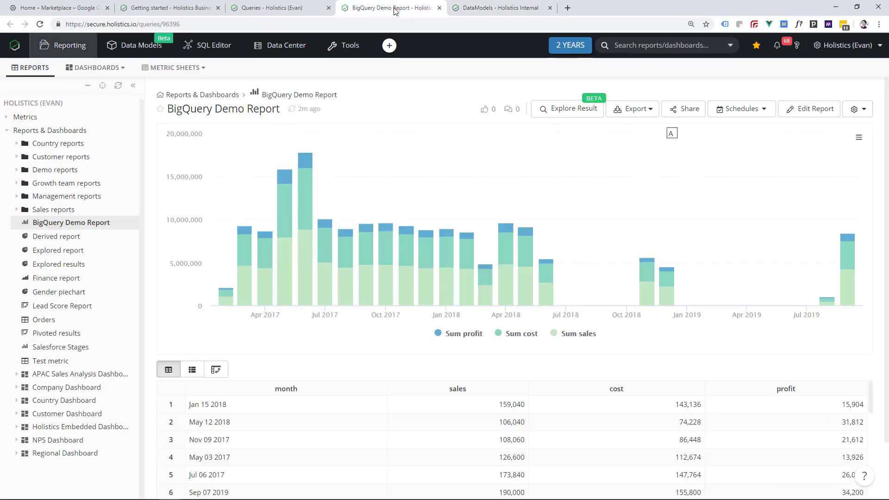
mouse_move(284, 45)
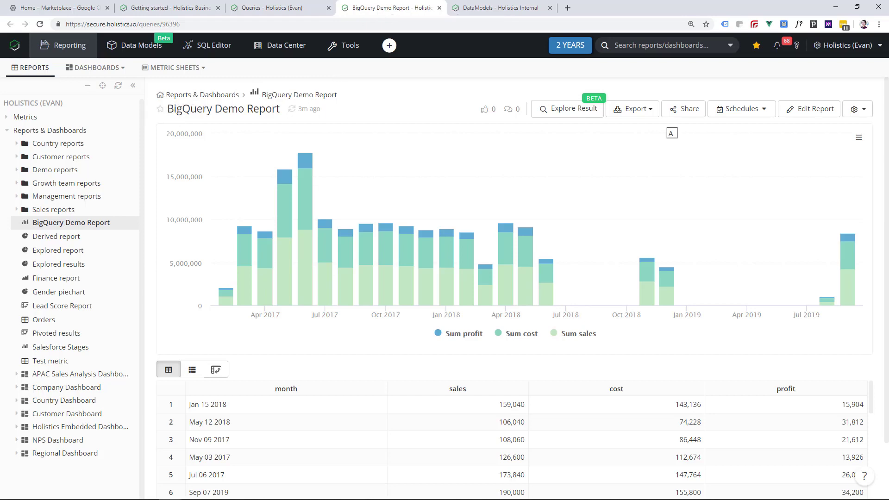
left_click(496, 7)
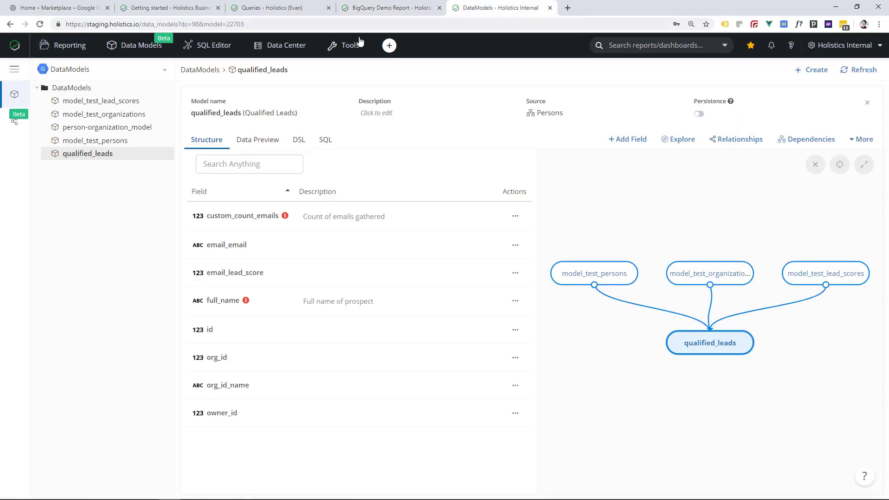
mouse_move(278, 46)
left_click(276, 72)
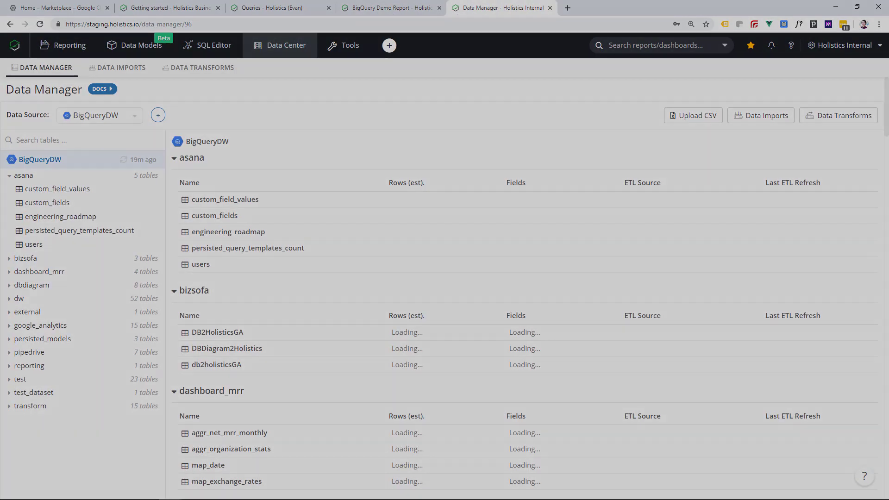